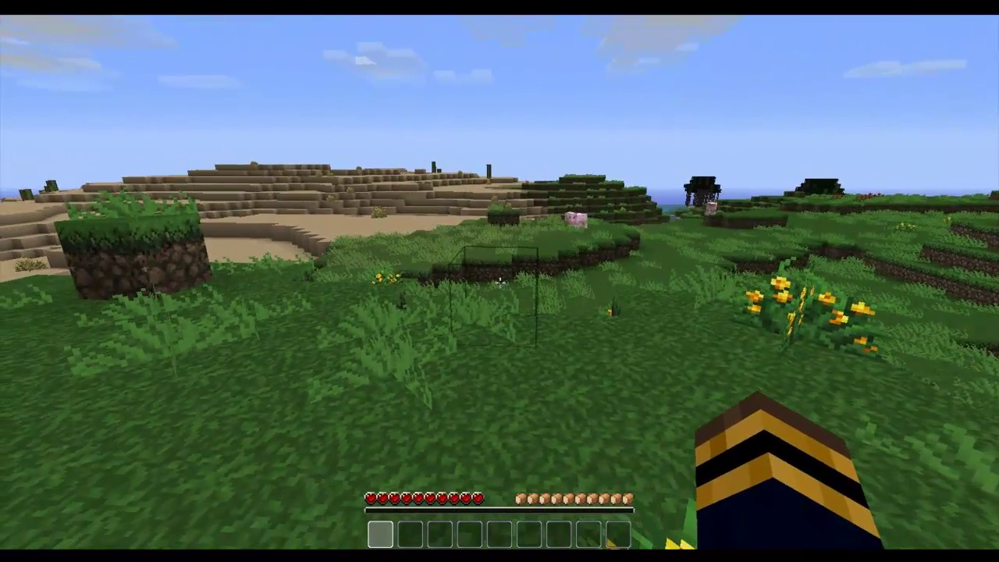
key(w)
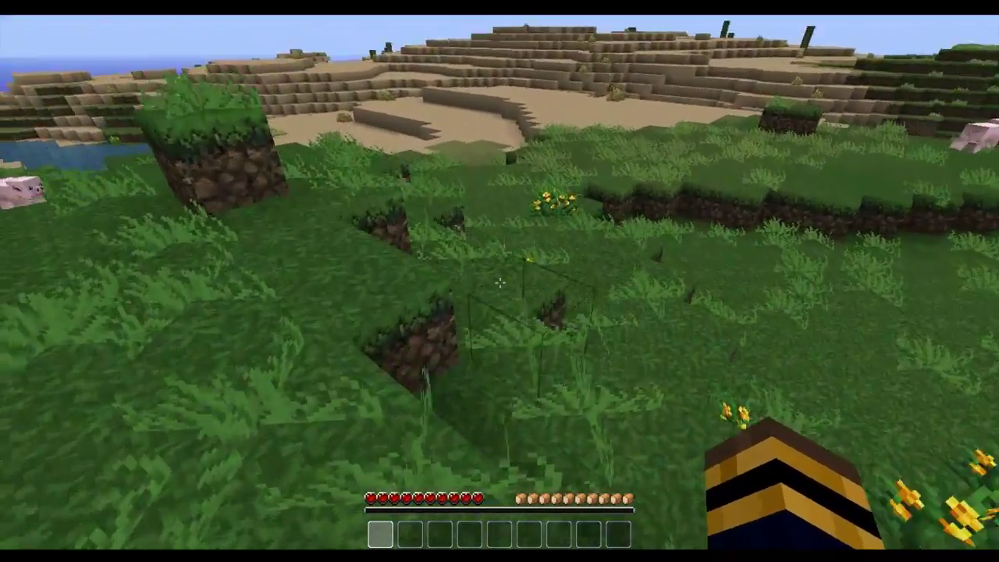
key(w)
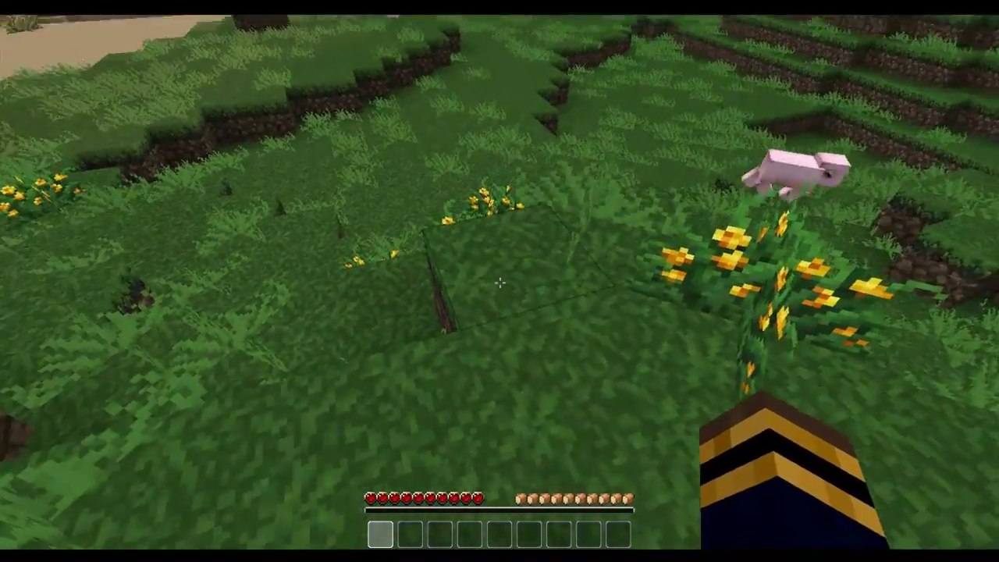
key(w)
key(space)
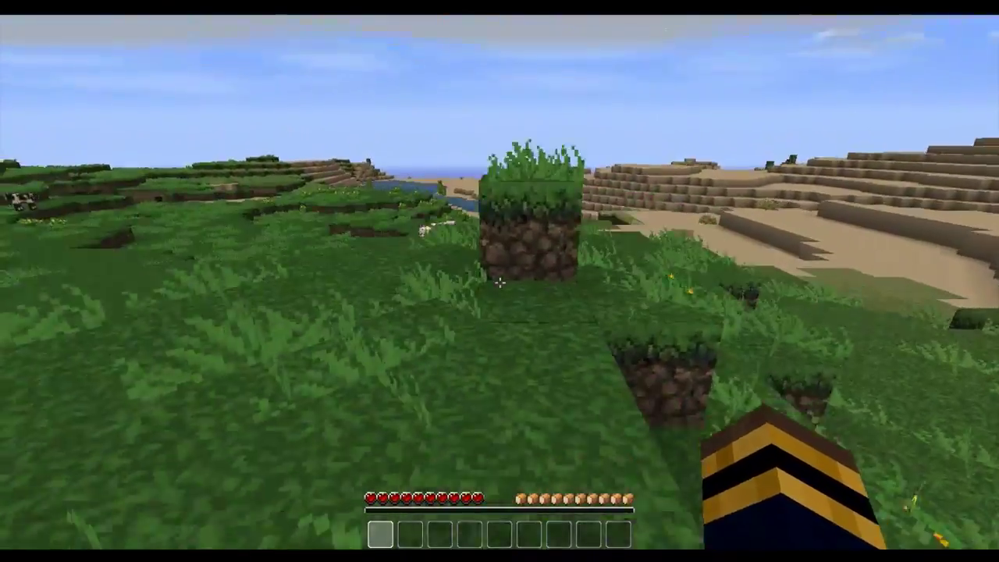
key(w)
key(s)
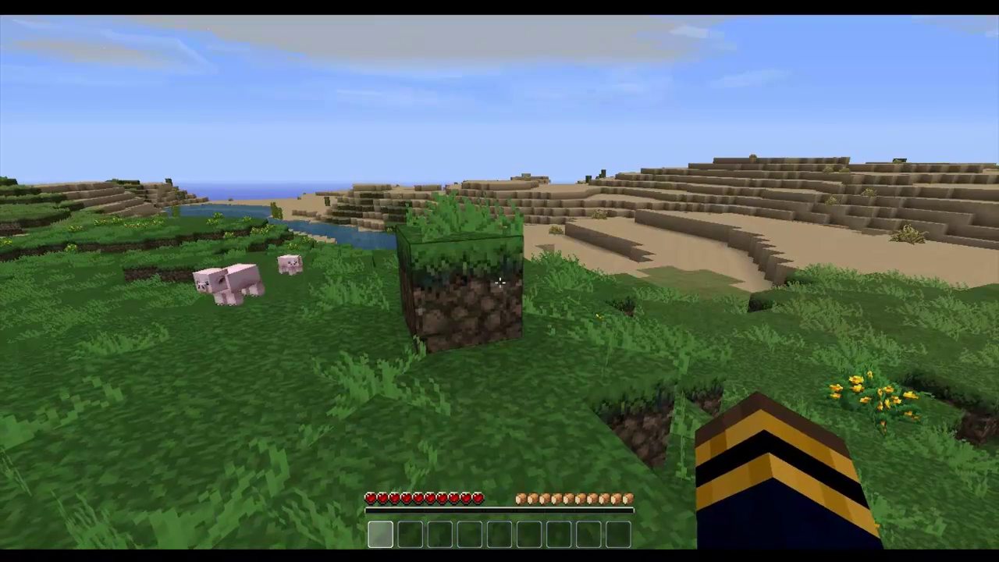
- Create a chess board named board1 with the /chess create board command, using the raised grass block as the centre of square A1
key(w)
key(t)
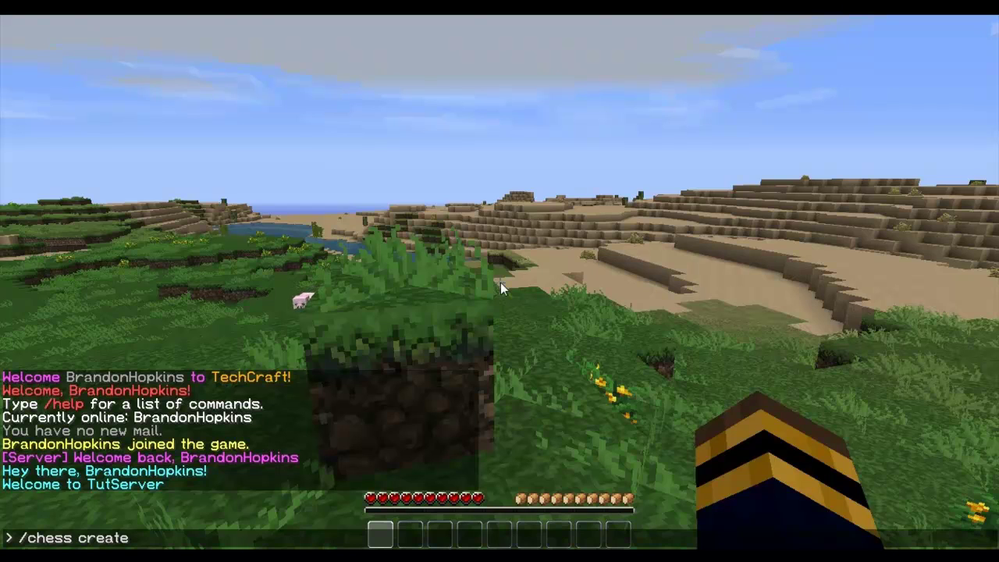
text(/chess create board b)
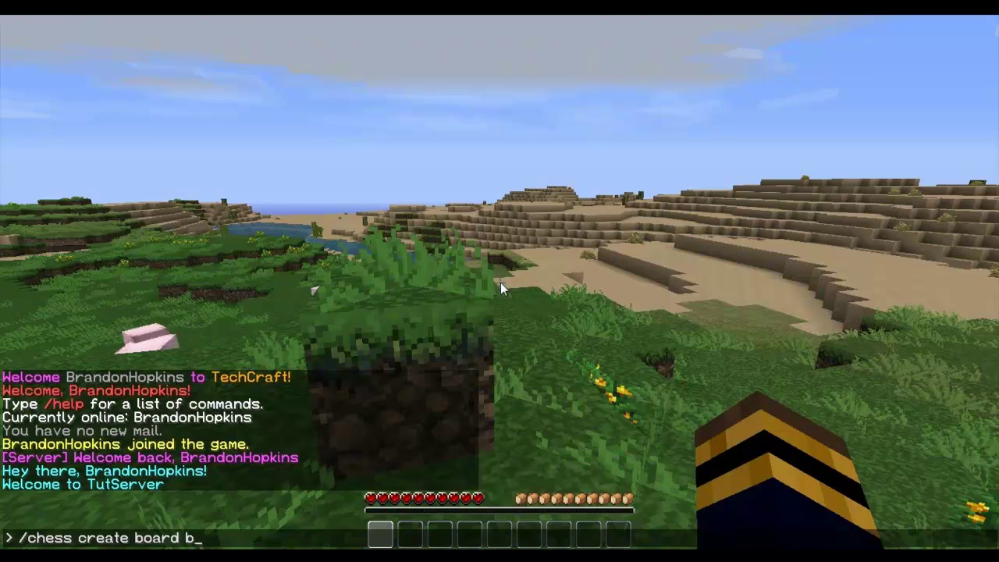
text(oard1)
key(Return)
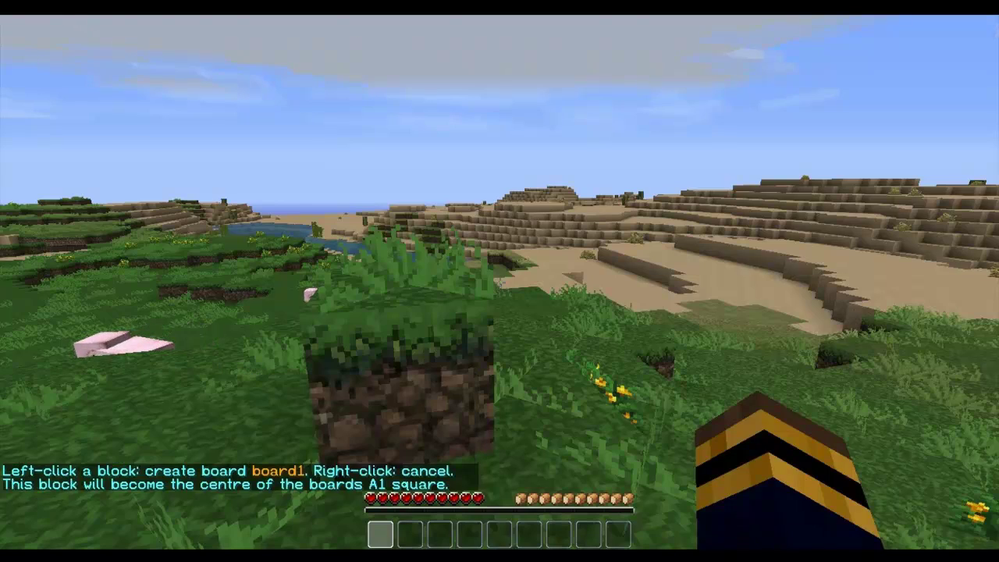
key(w)
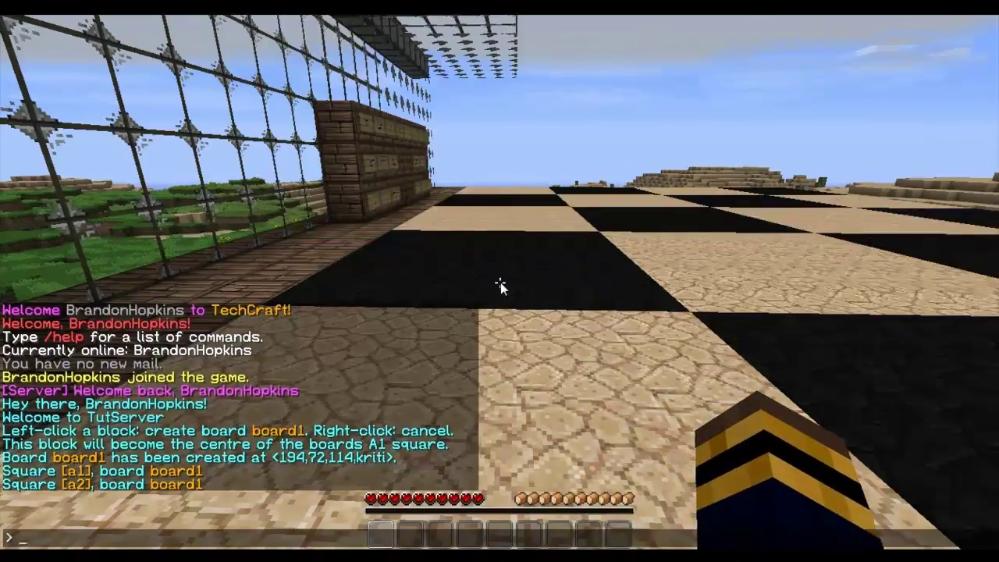
- Switch to creative mode with the /gm command and start flying above the board
key(Escape)
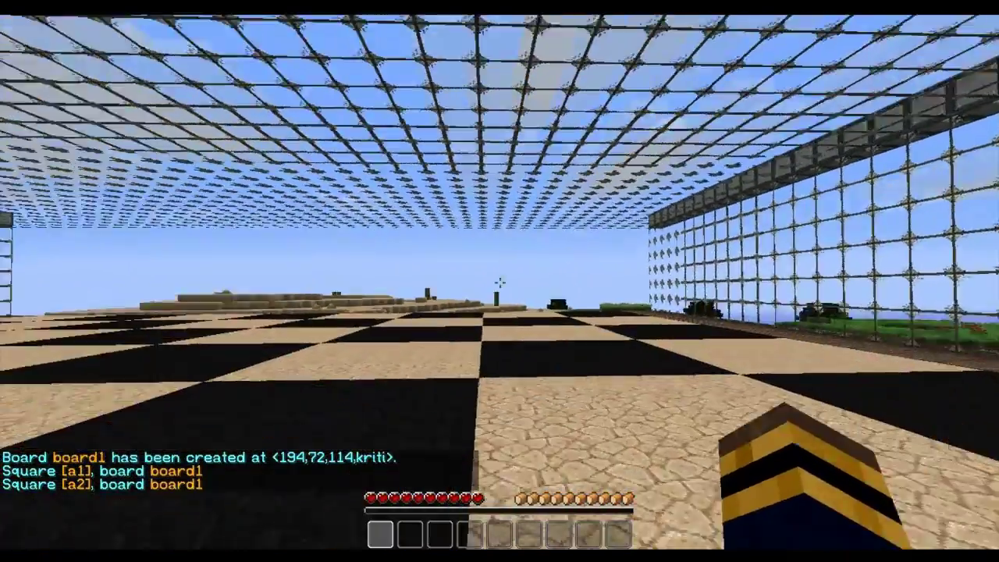
text(t/gm)
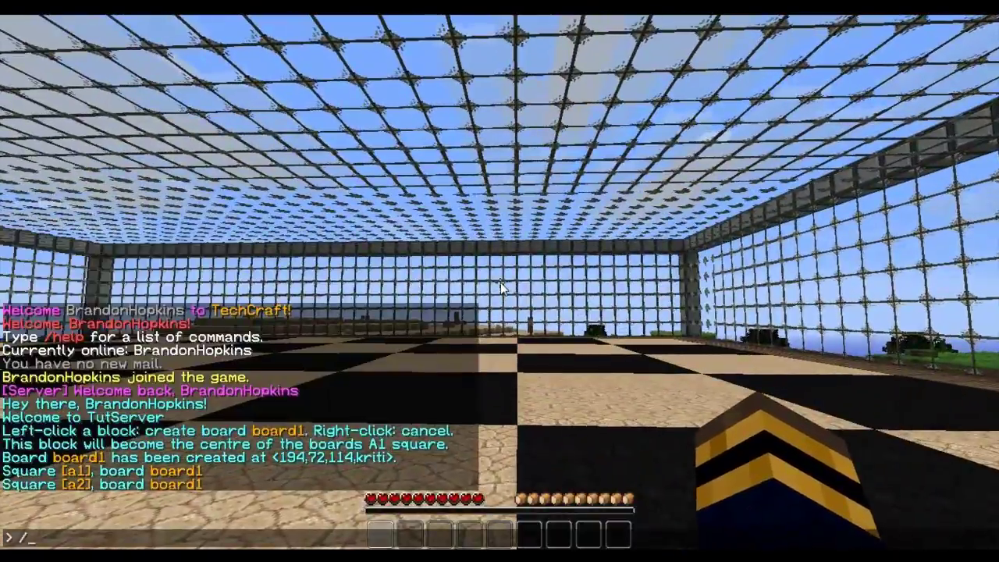
key(Return)
key(space)
key(space)
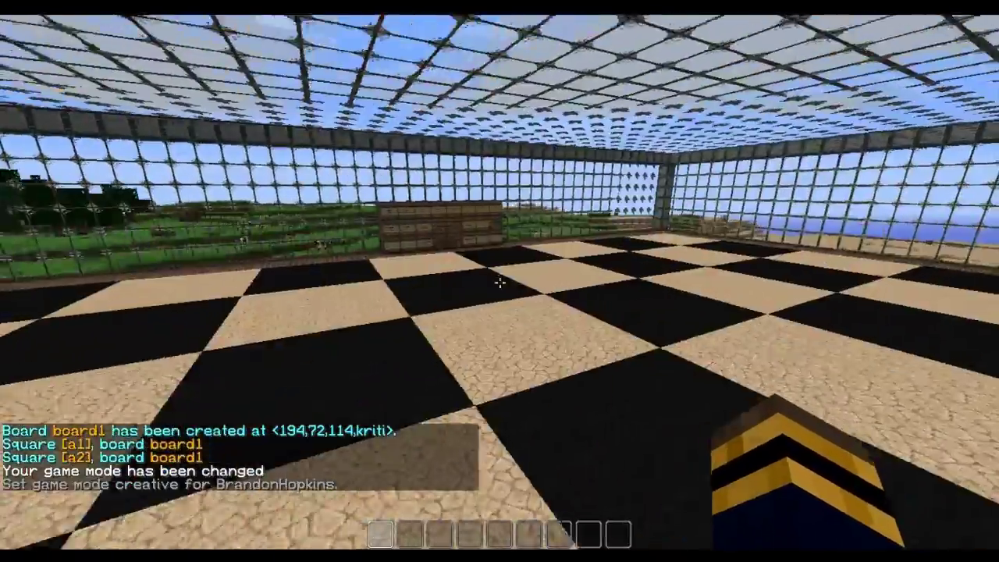
- Examine the signs on the board's control panel, from Board Info and Create Game across to Game Info
key(w)
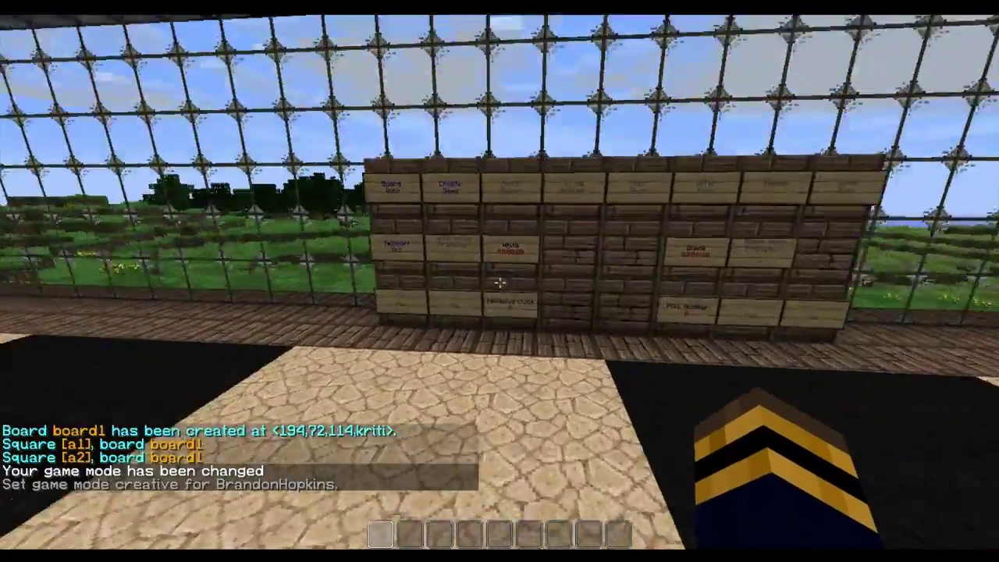
key(w)
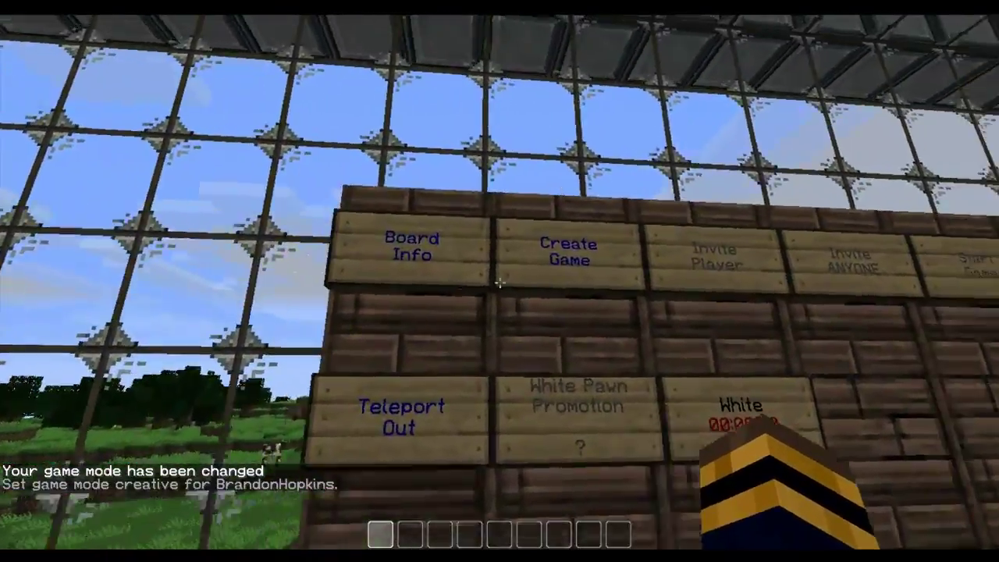
key(d)
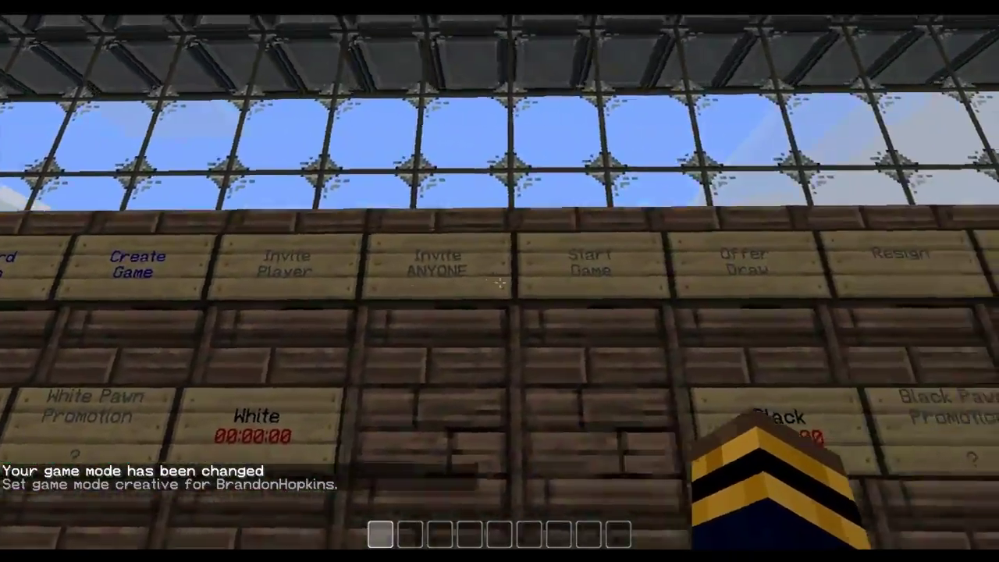
key(d)
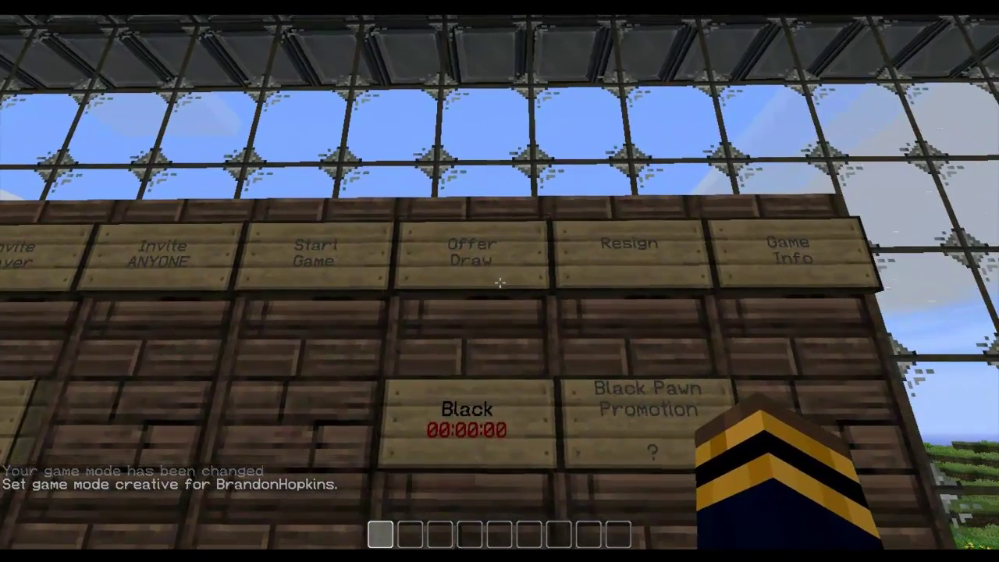
key(d)
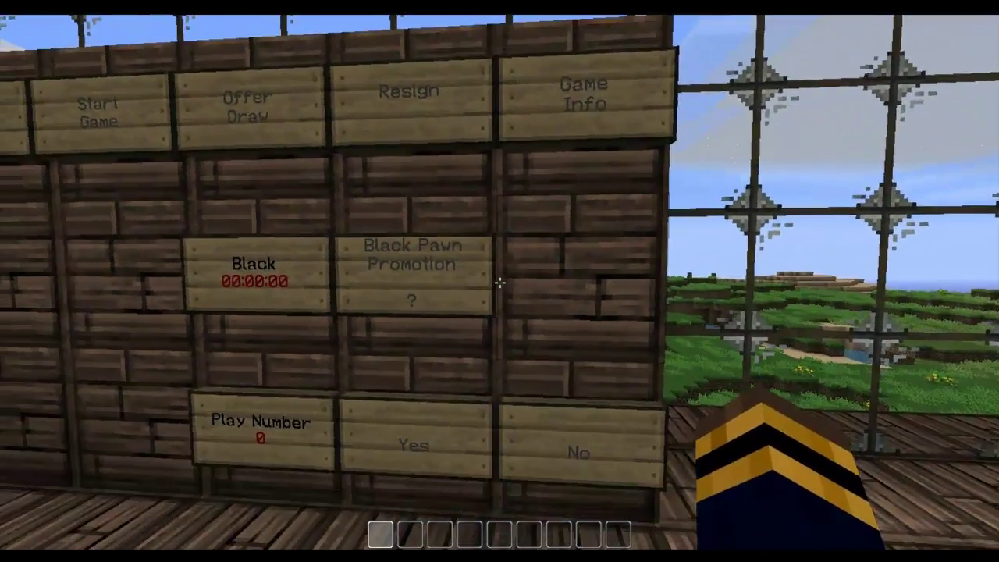
key(a)
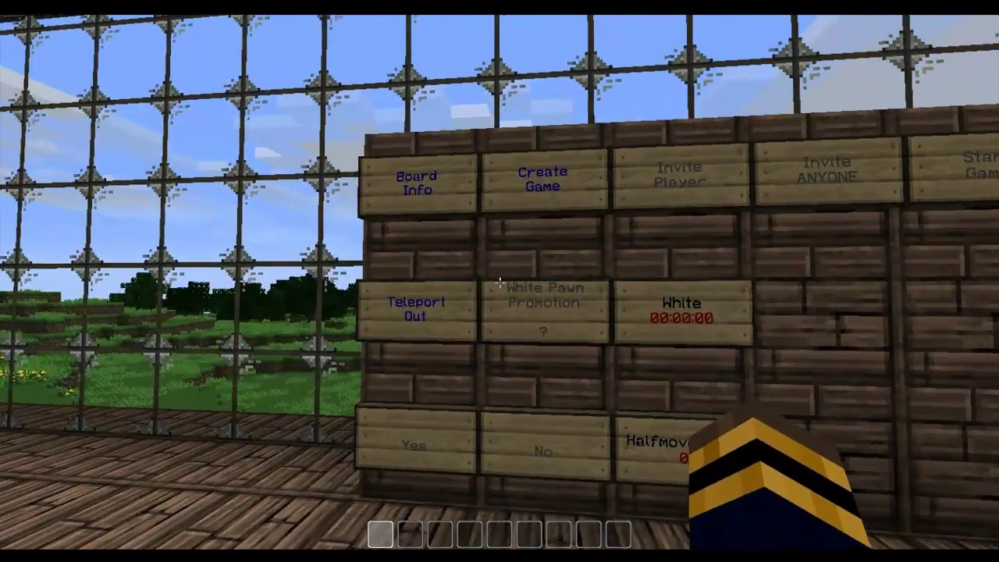
key(w)
key(s)
- Create a new chess game on board1 with the control panel's Create Game sign
key(t)
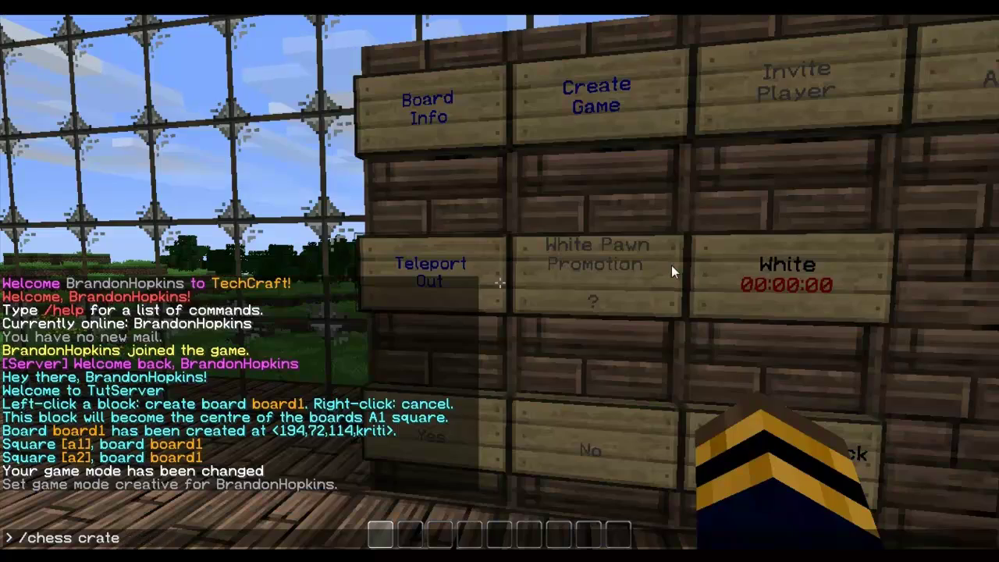
key(Escape)
key(w)
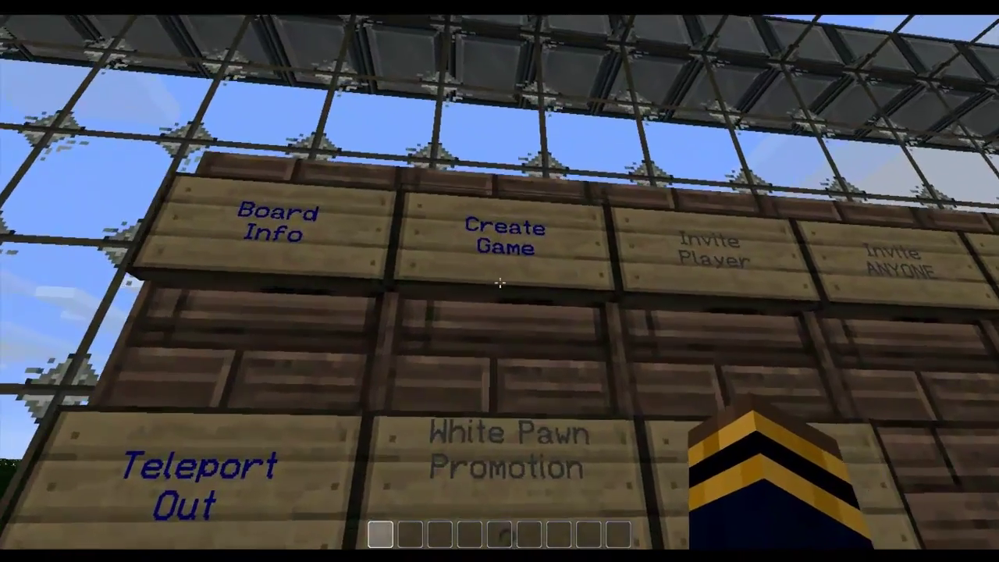
right_click(499, 283)
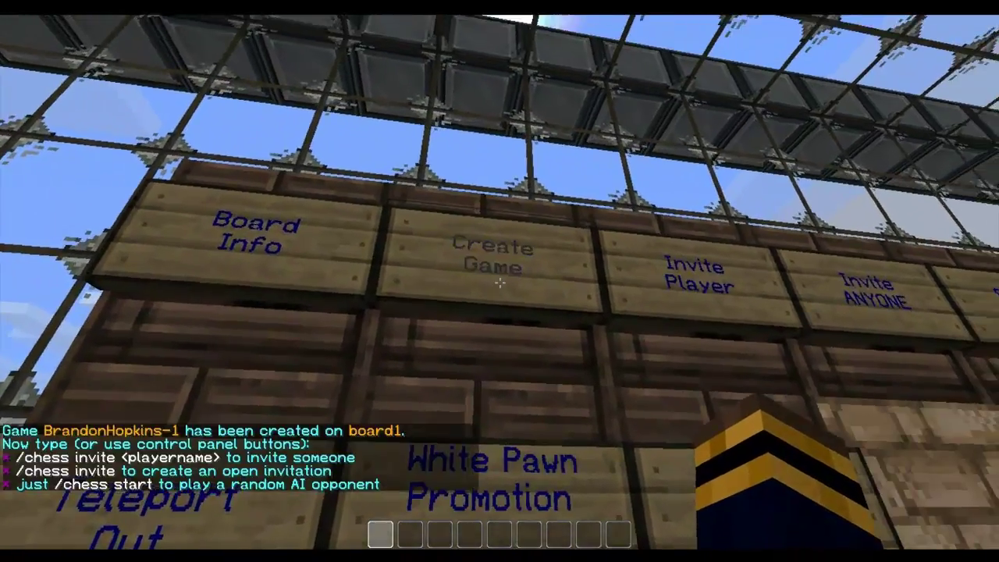
- Look over the placed pieces and start the game against a random AI opponent with the Start Game sign
key(w)
key(space)
key(space)
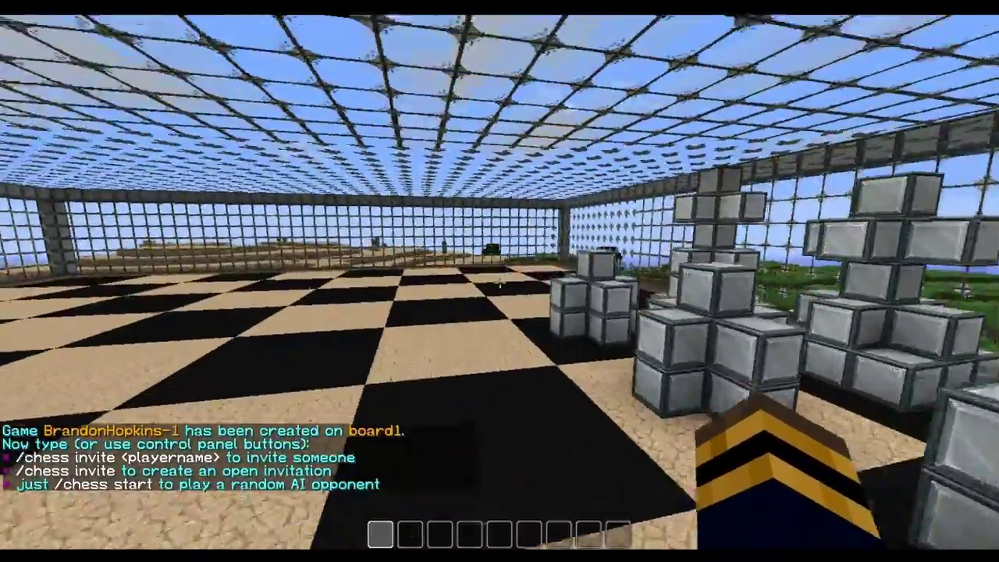
key(w)
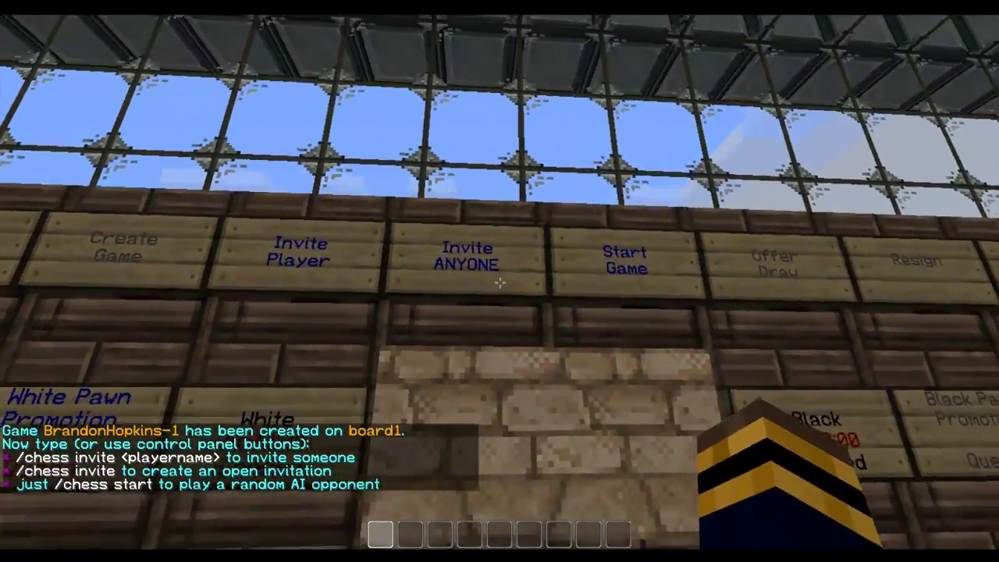
key(d)
key(w)
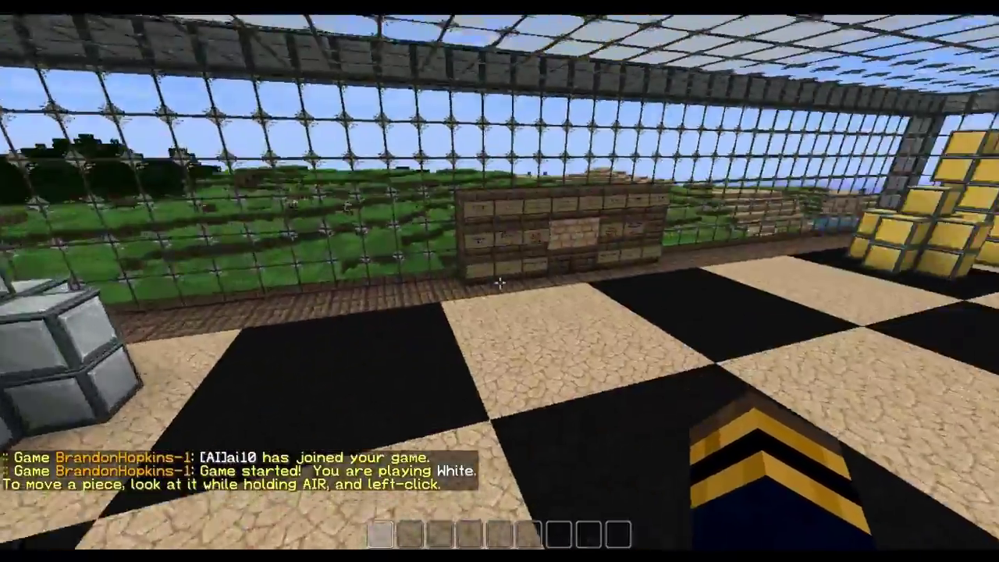
- Examine the White and Black elapsed-time and pawn promotion signs on the control panel
key(w)
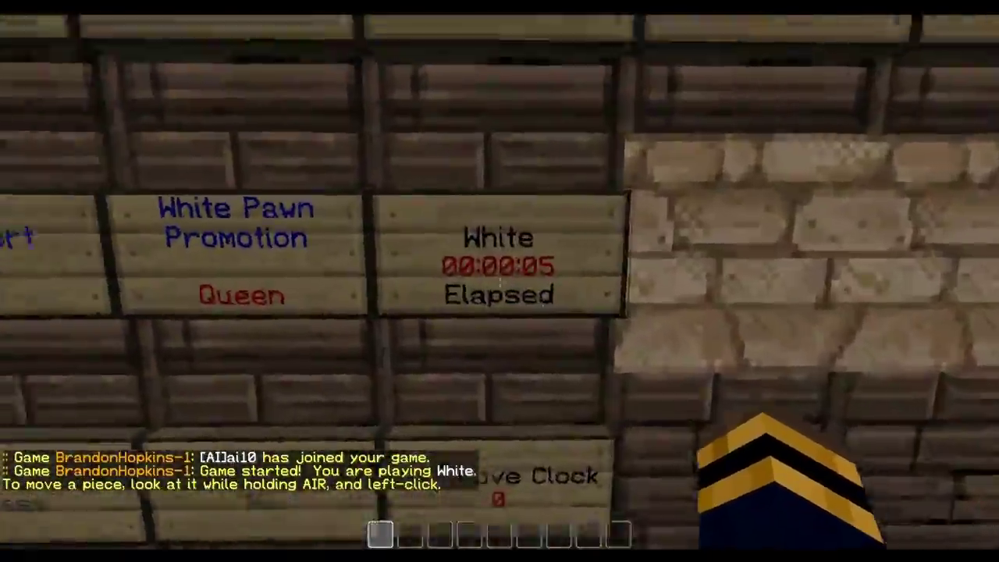
key(d)
key(w)
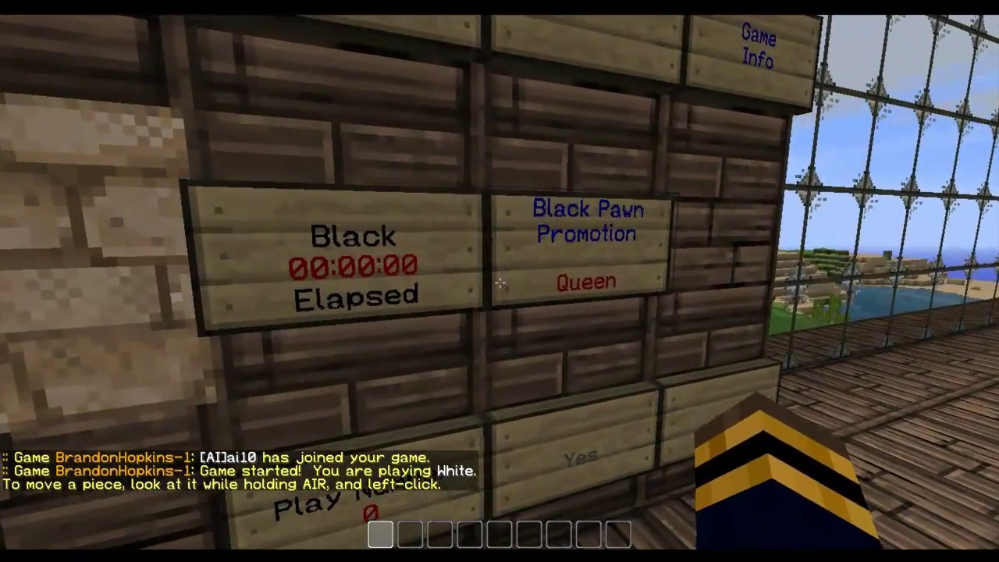
key(d)
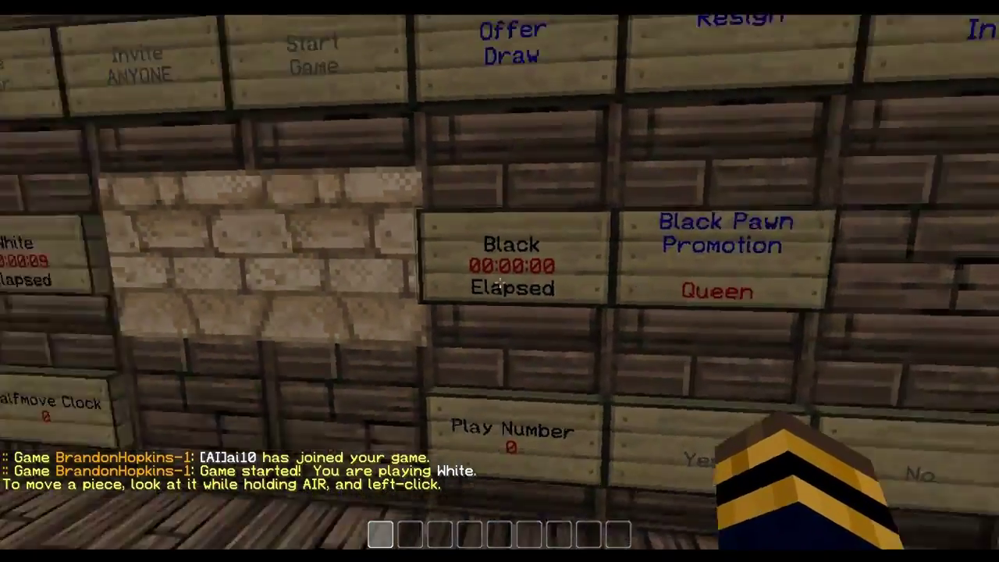
key(w)
key(w)
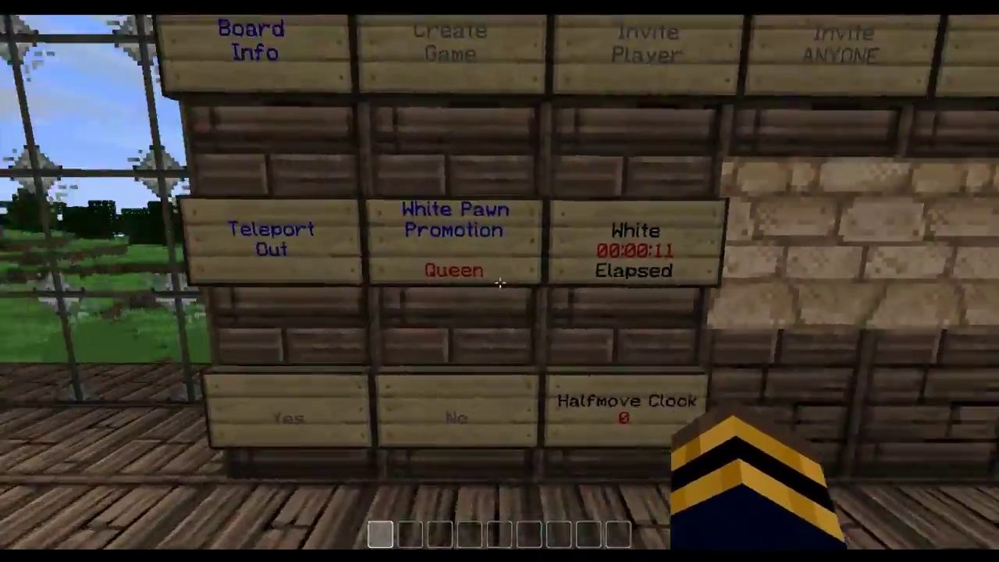
- Move the white pawn from c2 to c4
key(s)
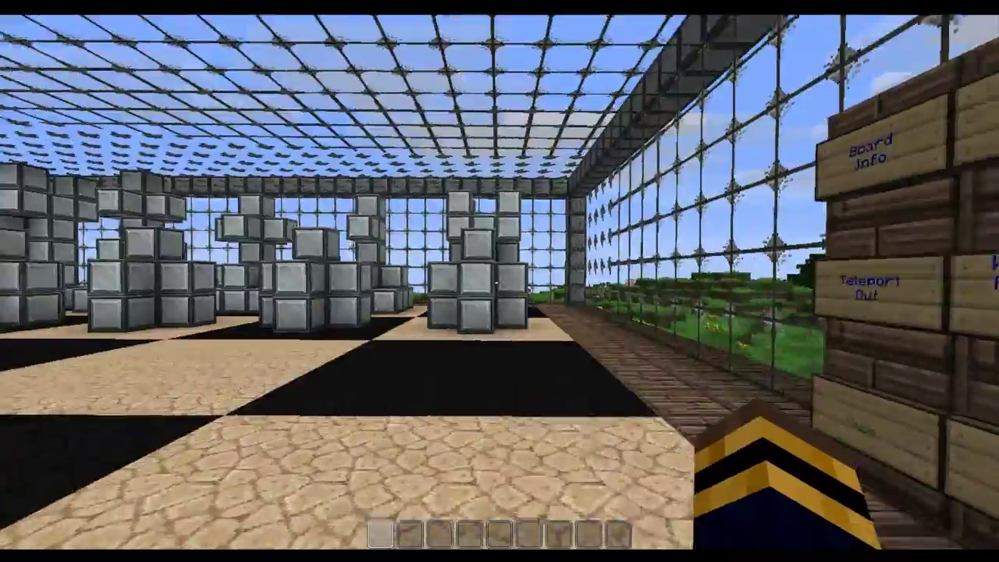
key(w)
key(w)
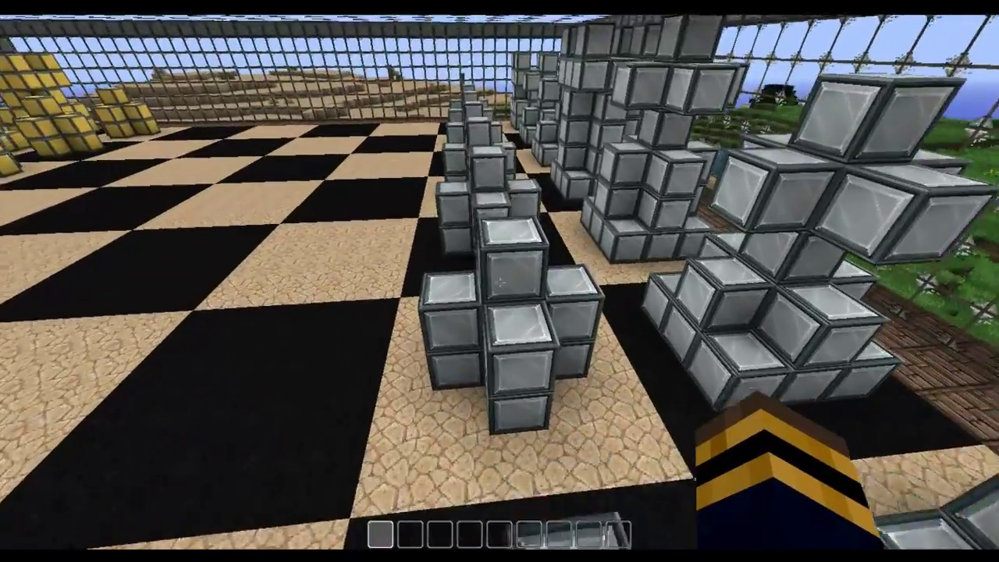
key(w)
click(500, 281)
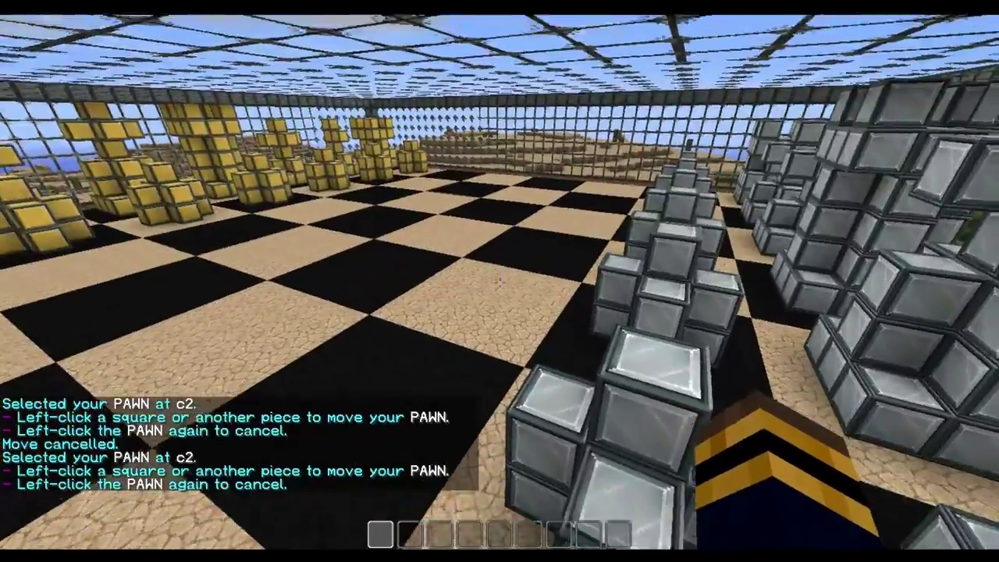
key(t)
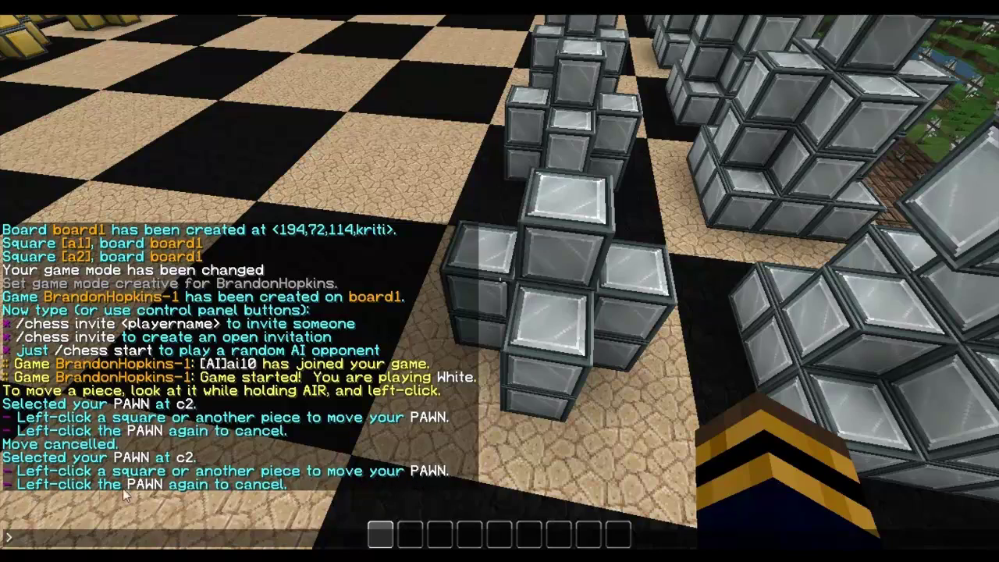
key(Escape)
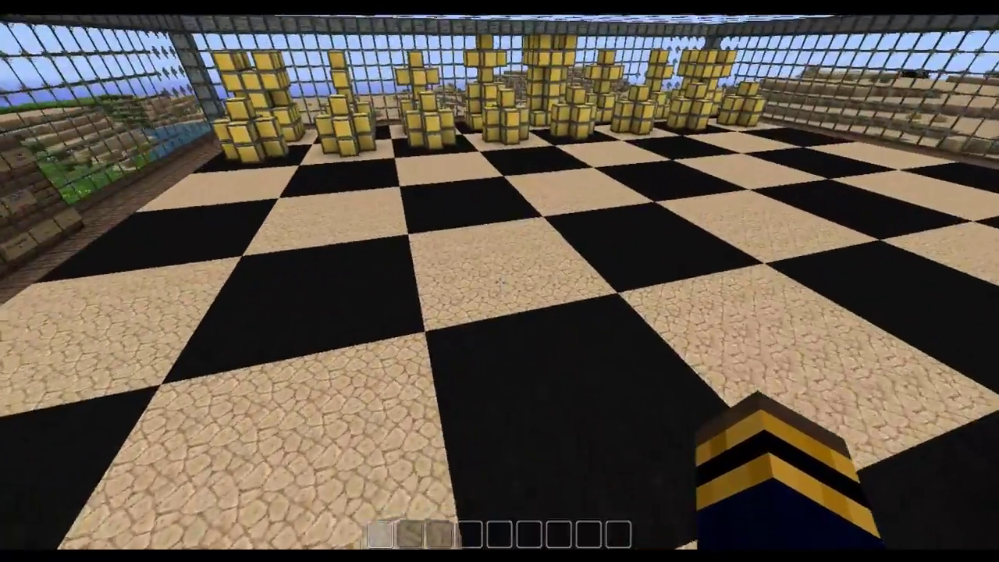
click(499, 282)
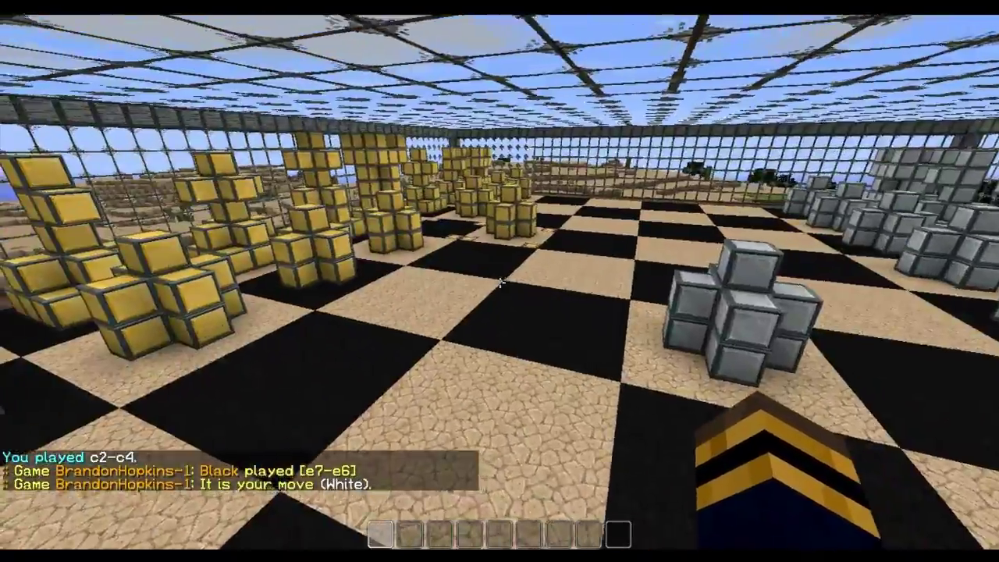
- Inspect Black's highlighted reply move on the board and fly back to White's pieces
key(w)
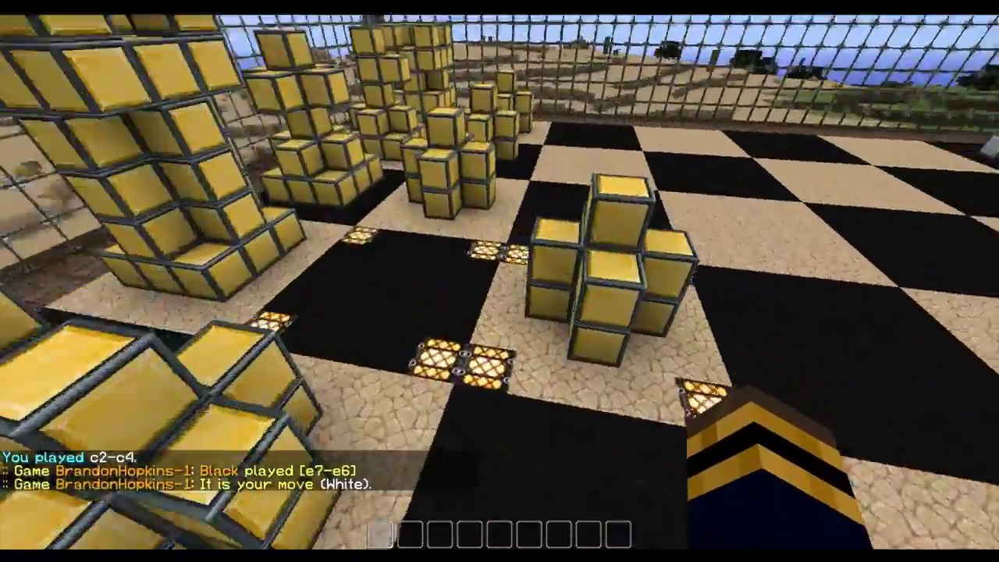
key(w)
key(w)
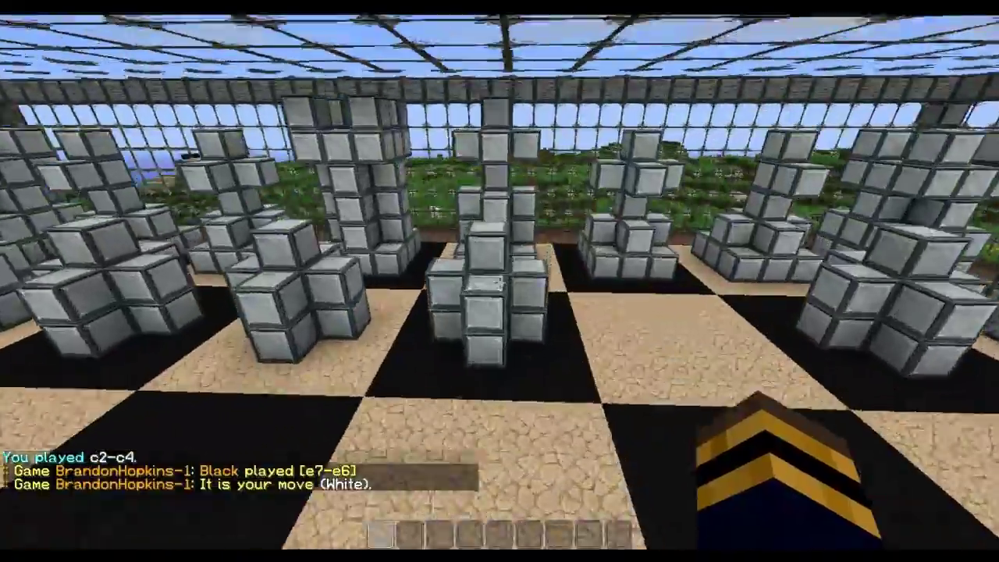
- Move the white pawn from d2 to d3
click(500, 283)
click(499, 282)
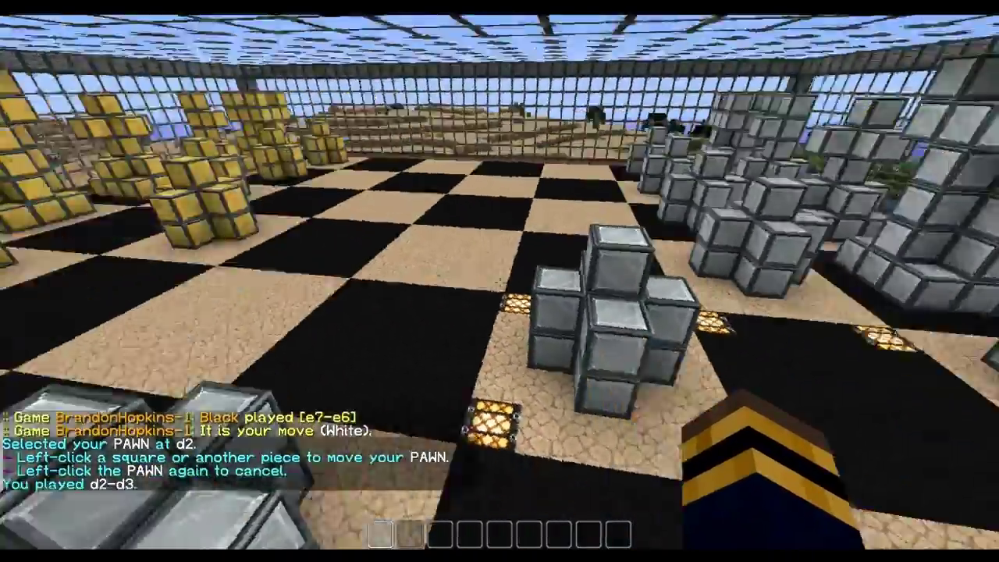
key(w)
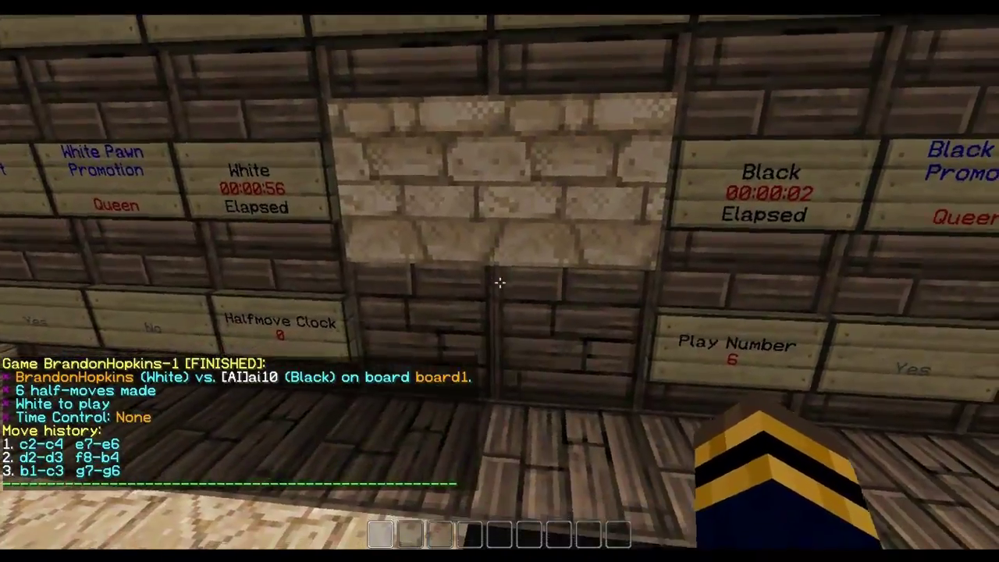
- Fly across the board after the finished game and list the current games with the /chess list game command
key(w)
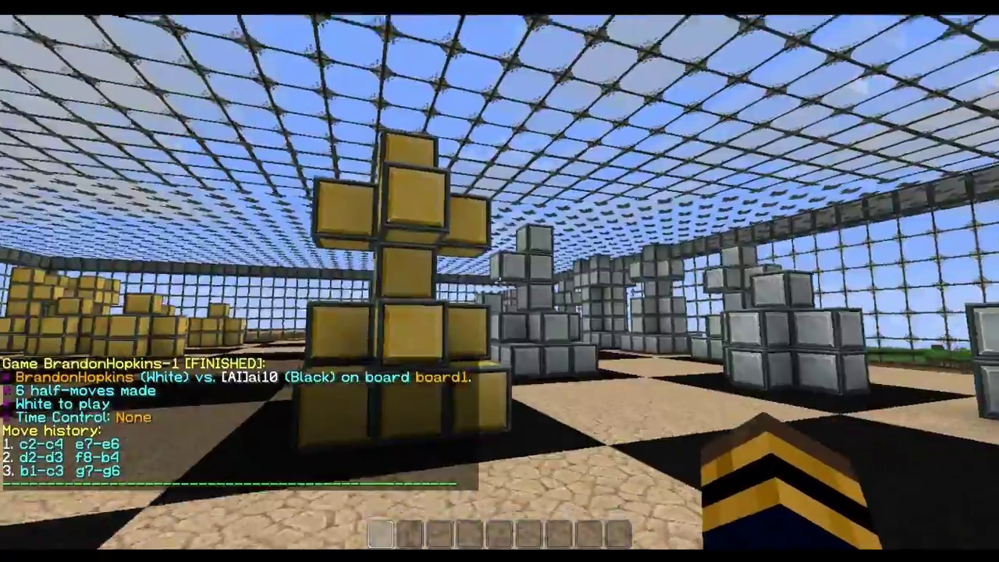
key(w)
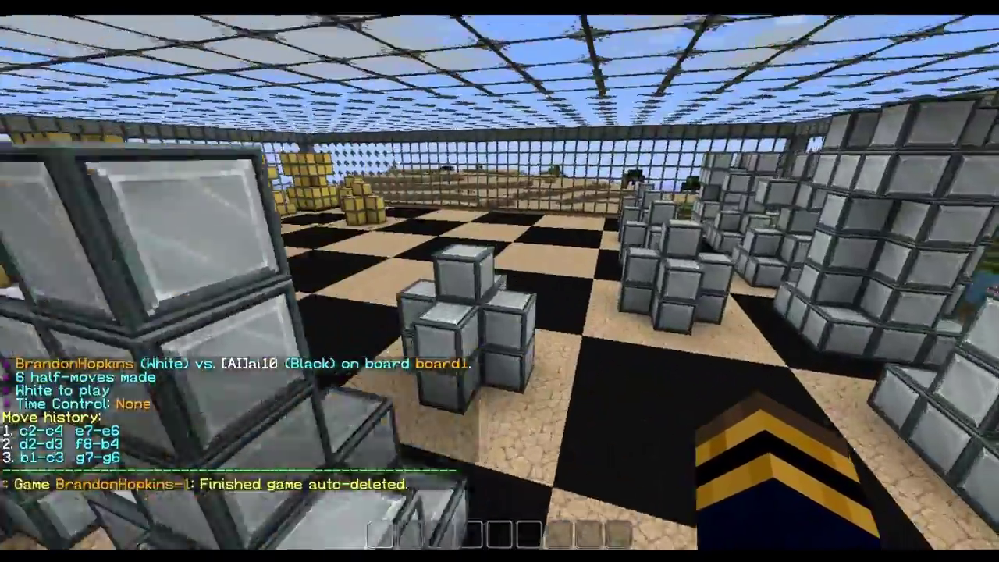
key(t)
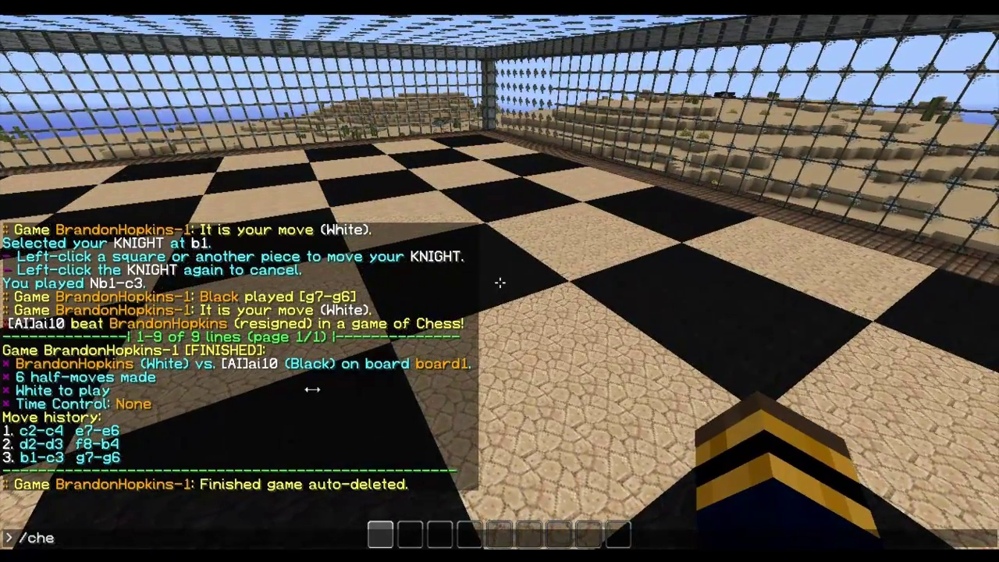
text(/chess list game)
key(Return)
key(t)
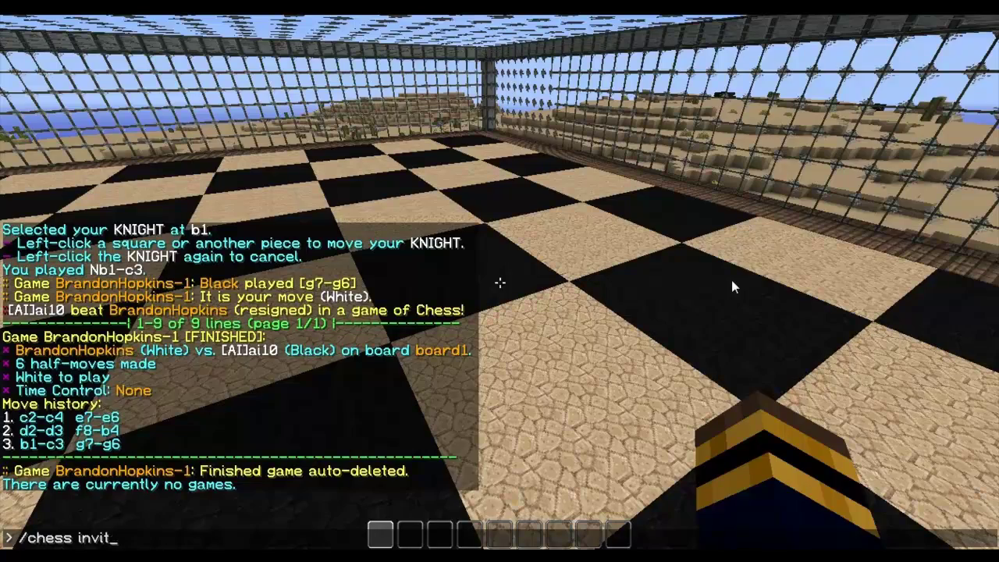
key(Escape)
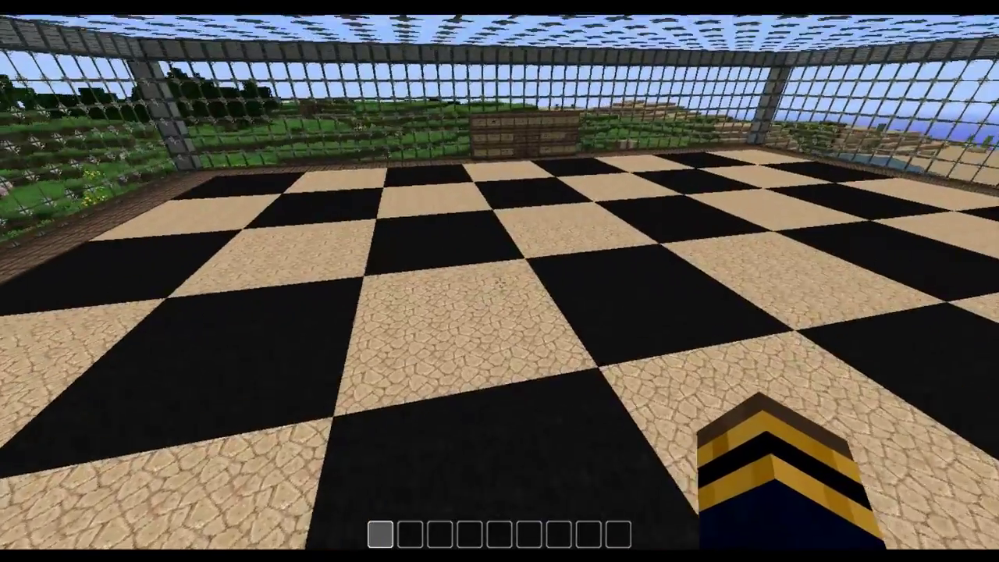
- Look around the cleared chessboard, its glass enclosure and the sign-covered control panel
key(w)
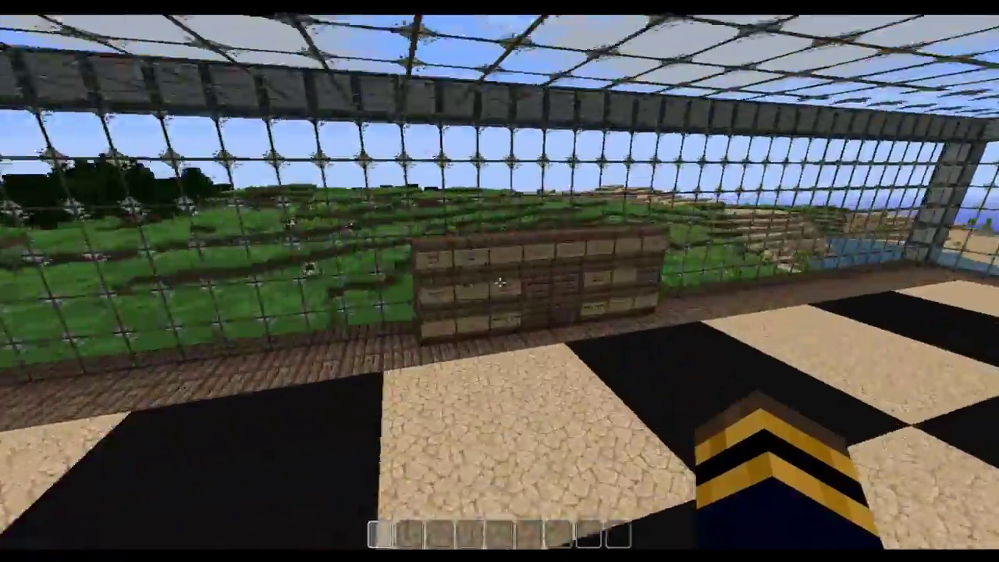
key(w)
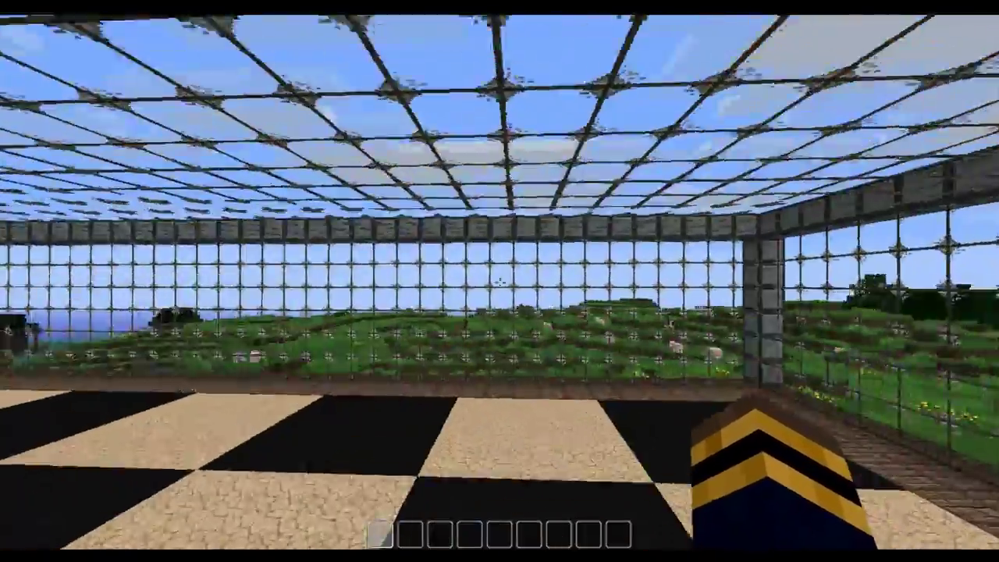
key(w)
click(499, 282)
click(500, 282)
click(500, 282)
click(499, 281)
key(w)
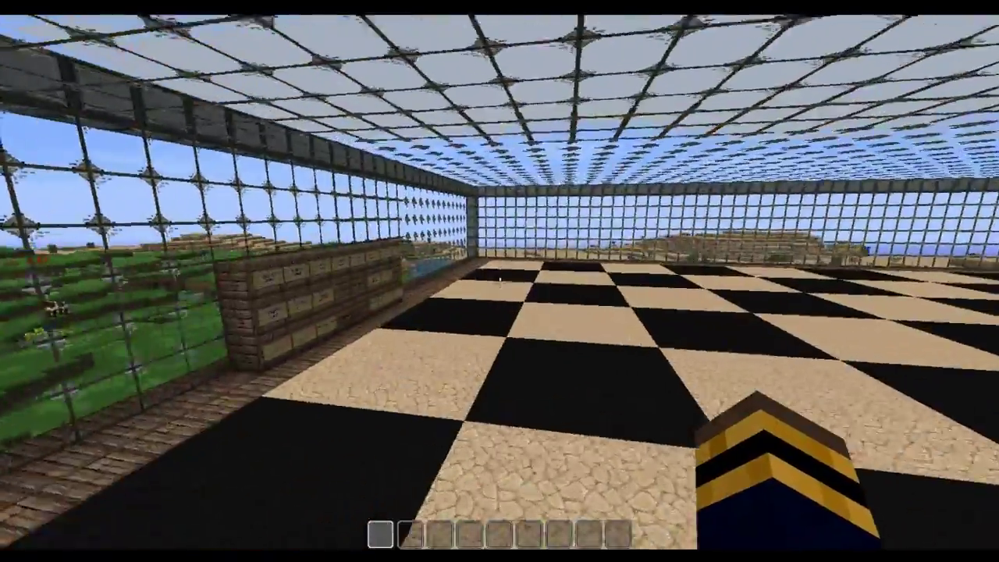
key(w)
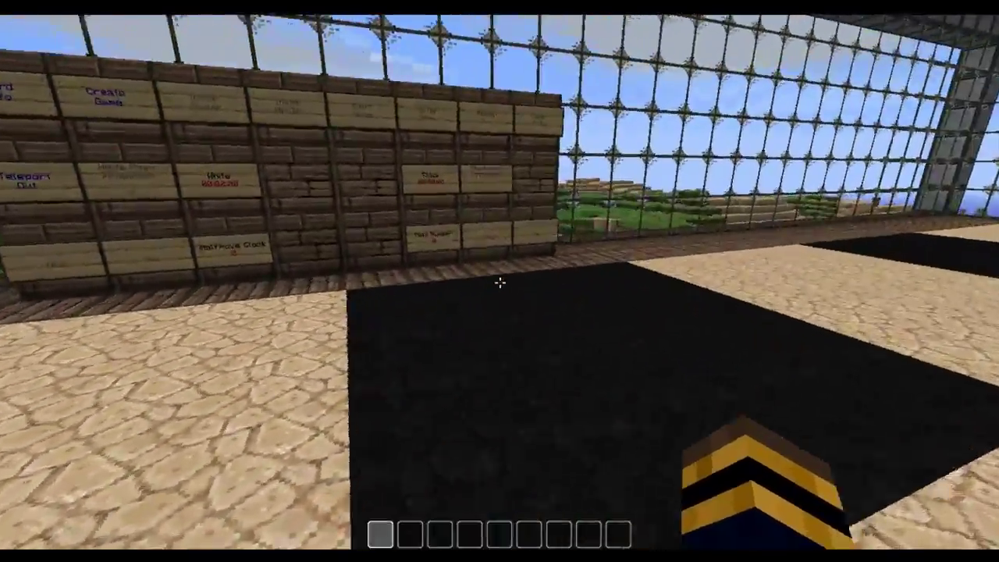
- Try to archive a game with the /chess archive command beside the control panel
key(t)
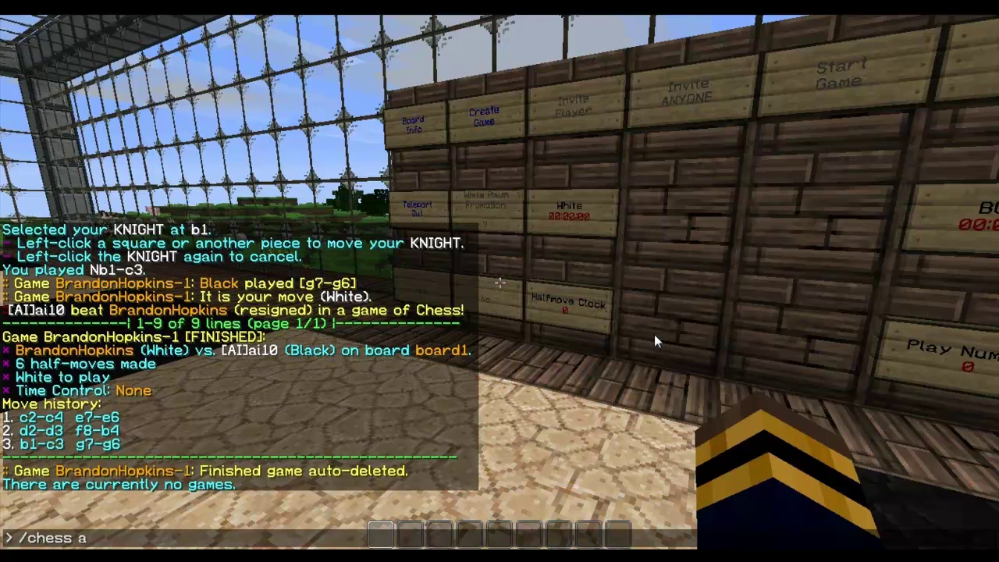
text(chive)
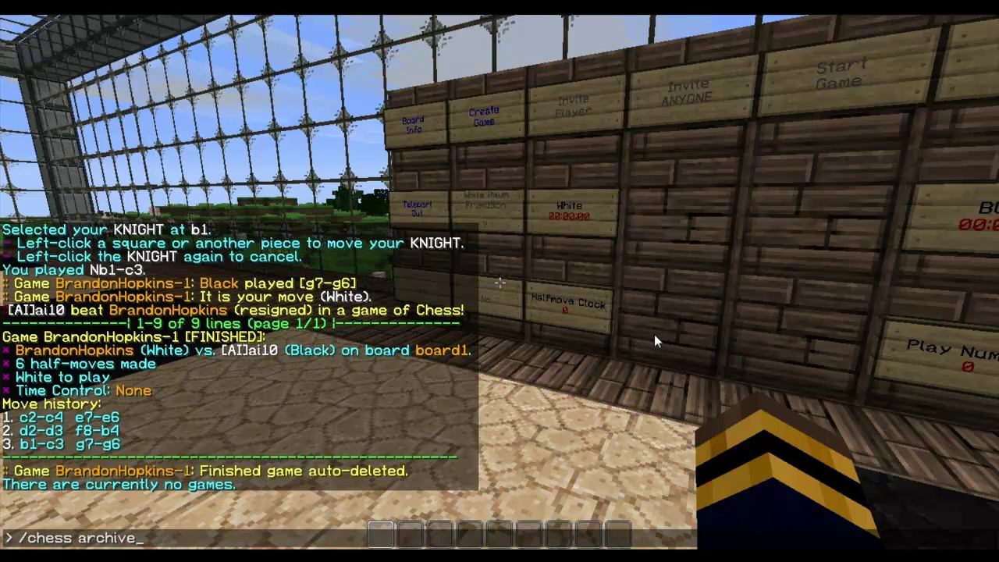
key(Return)
key(w)
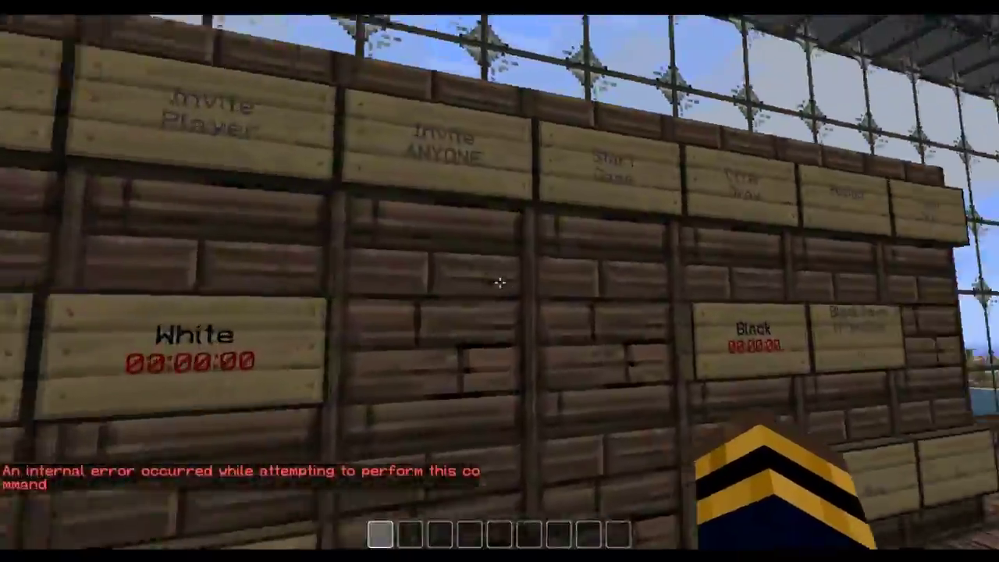
key(w)
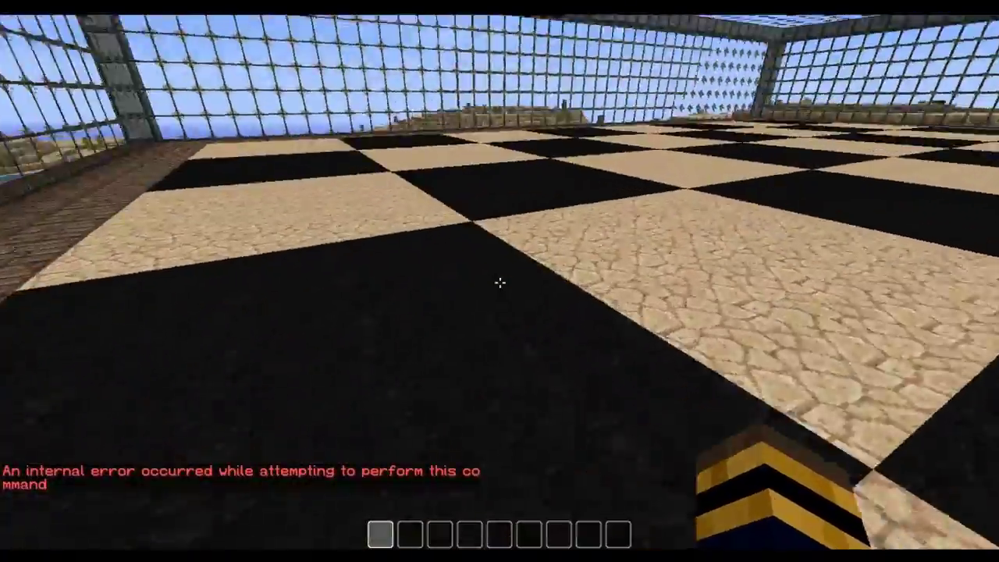
key(space)
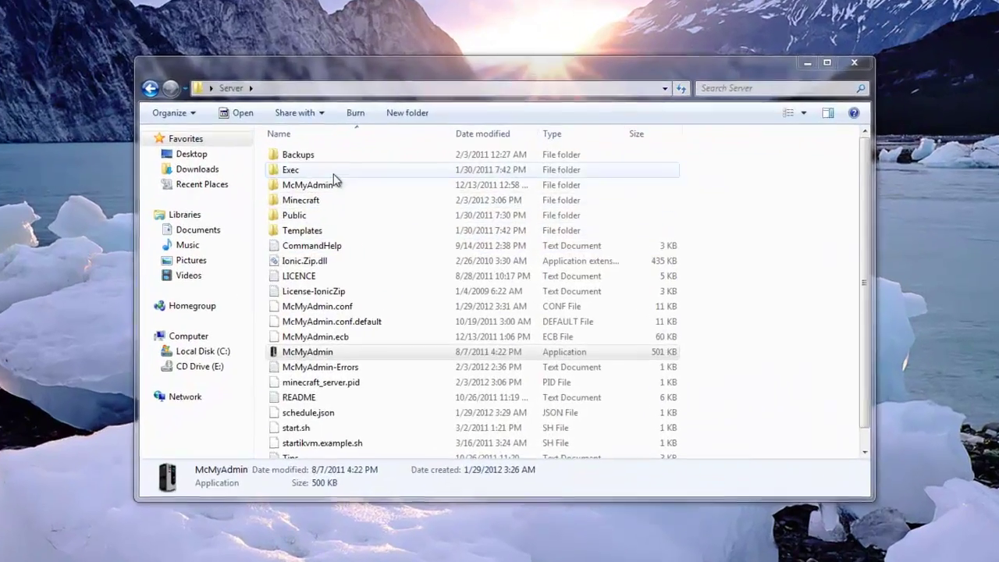
- Switch to the Server folder in Windows Explorer and open Minecraft\plugins\ChessCraft\board_styles
click(391, 217)
double_click(299, 197)
double_click(293, 228)
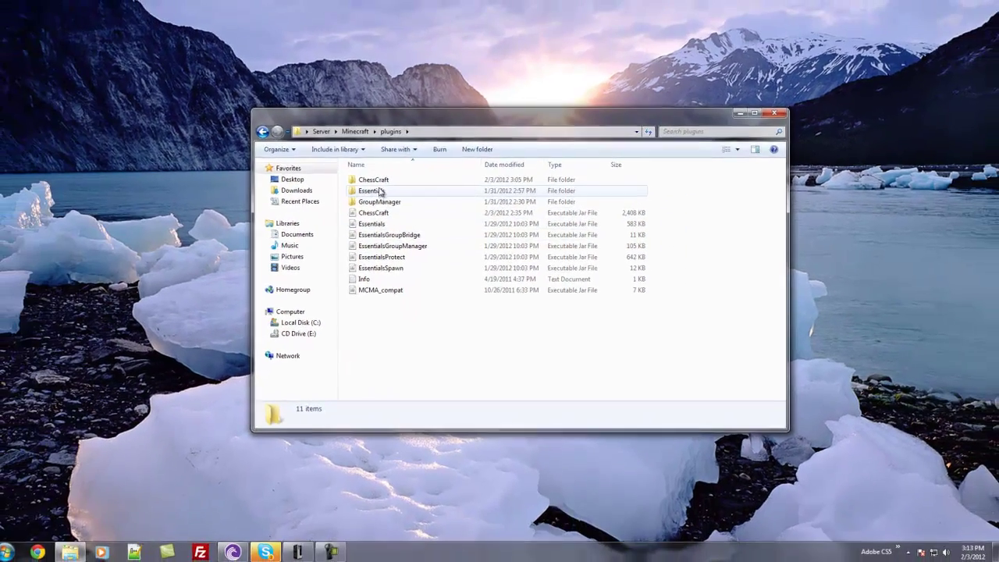
double_click(381, 181)
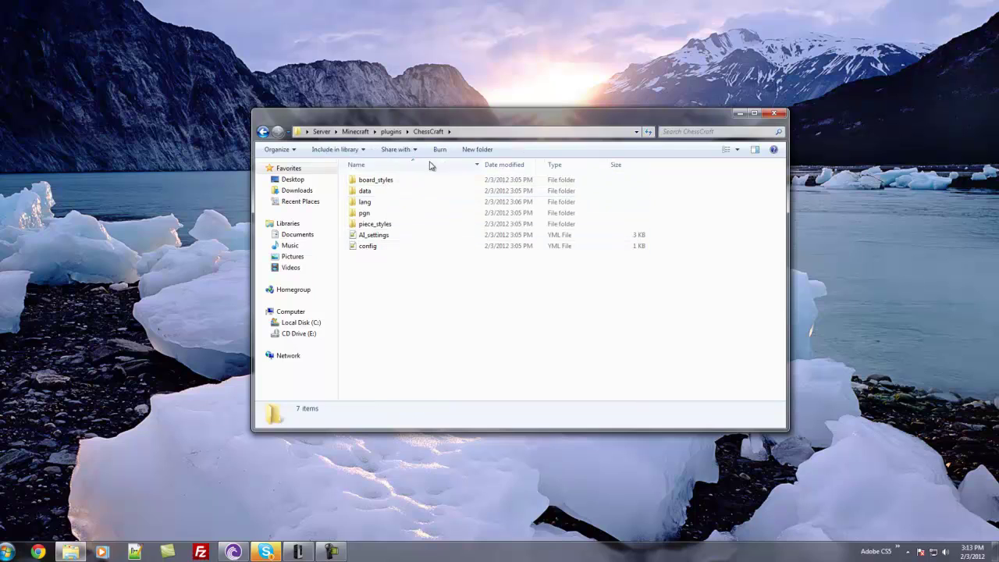
double_click(389, 182)
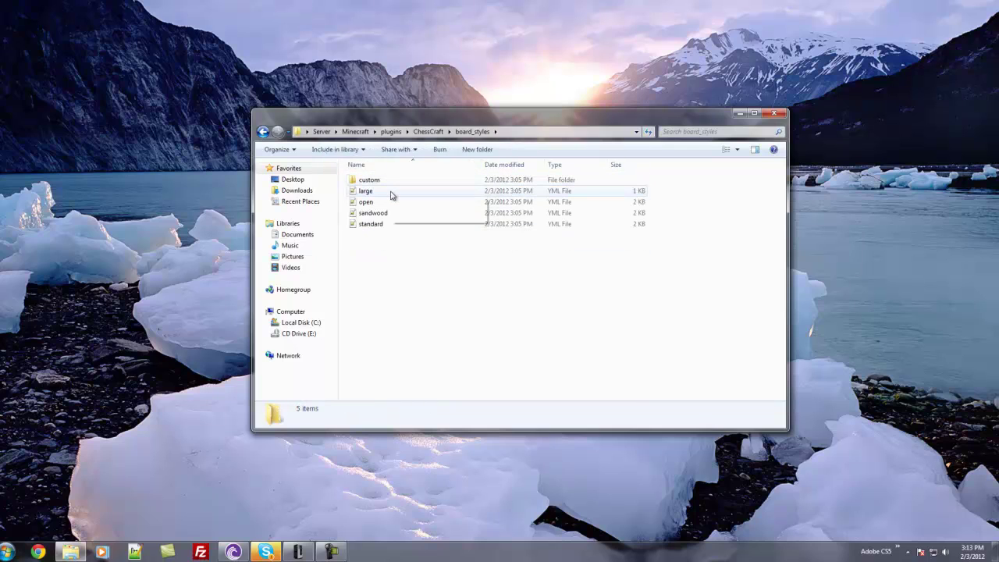
- Open the large board style file in Notepad++ and examine its square_size, frame_width and height settings
double_click(386, 193)
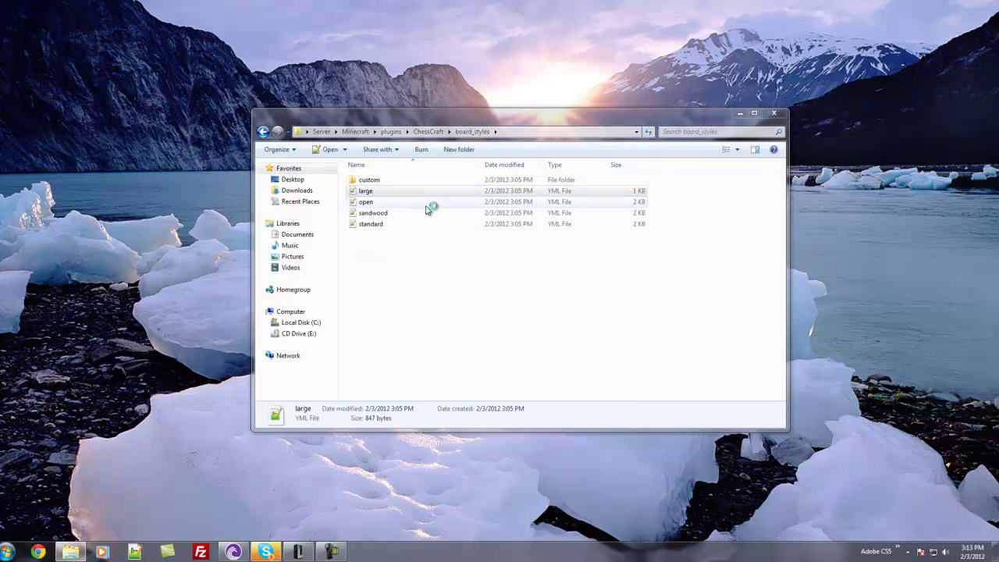
drag(472, 129, 625, 100)
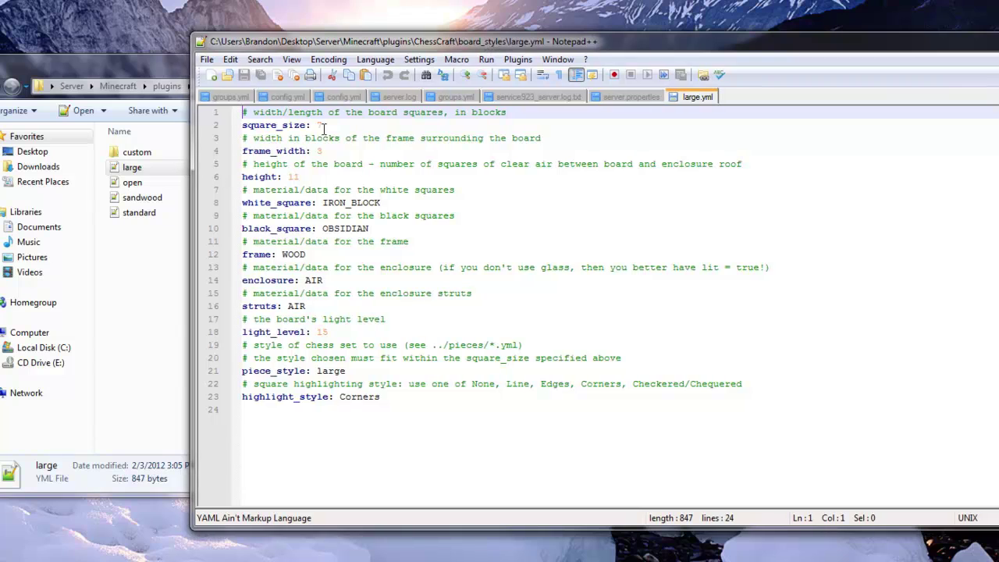
drag(328, 128, 318, 126)
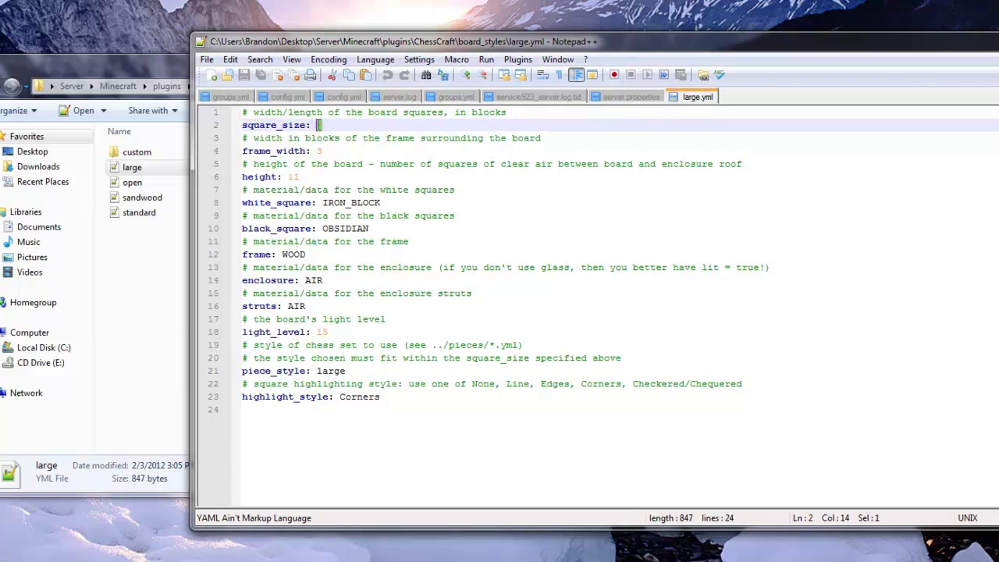
click(326, 154)
click(293, 126)
click(285, 150)
click(283, 178)
- Examine the white_square and black_square materials in large.yml and close the editor
drag(330, 203, 351, 230)
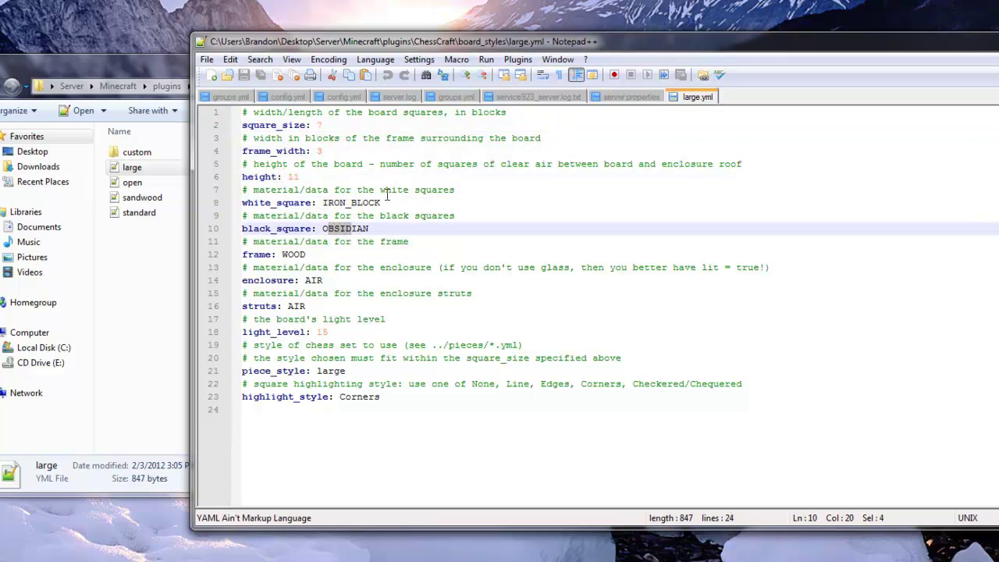
click(376, 214)
click(364, 230)
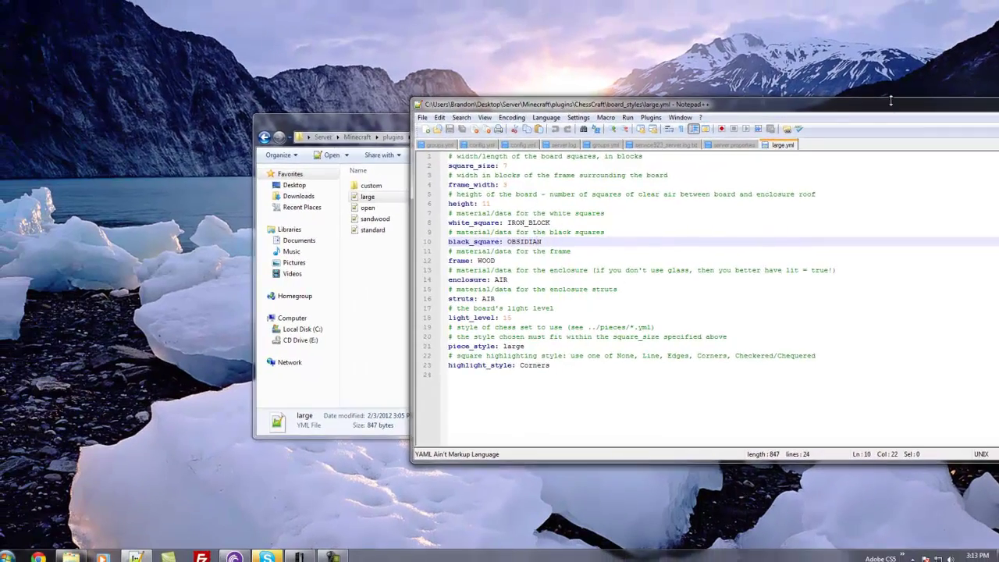
drag(842, 45, 641, 48)
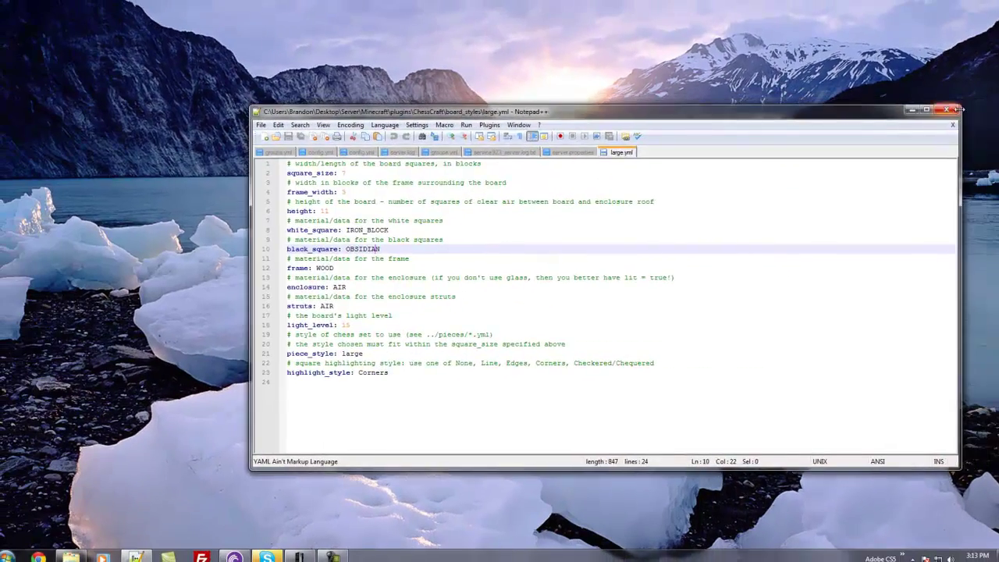
click(935, 109)
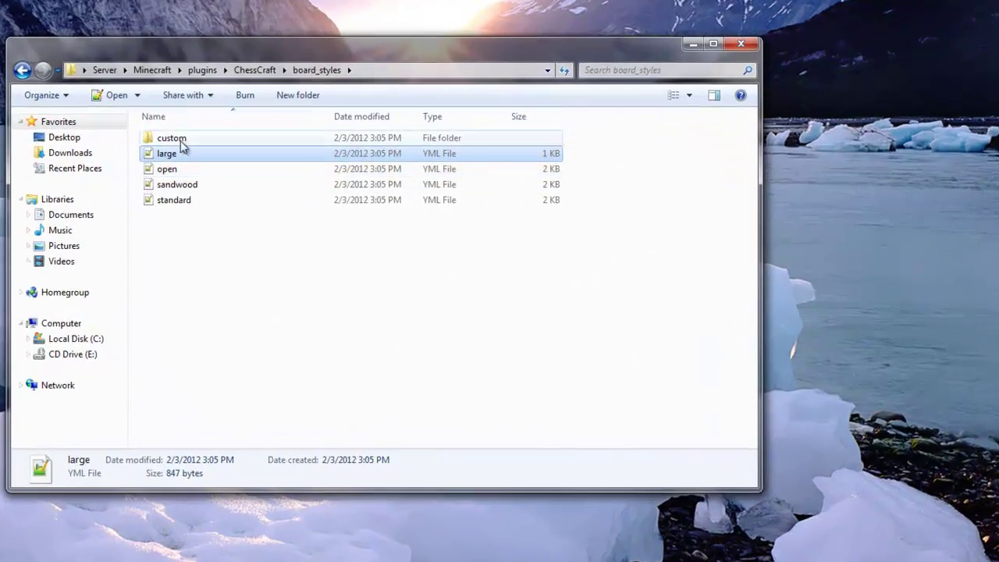
- Reopen large.yml, examine the comment explaining the board's frame width, and close the editor again
double_click(186, 151)
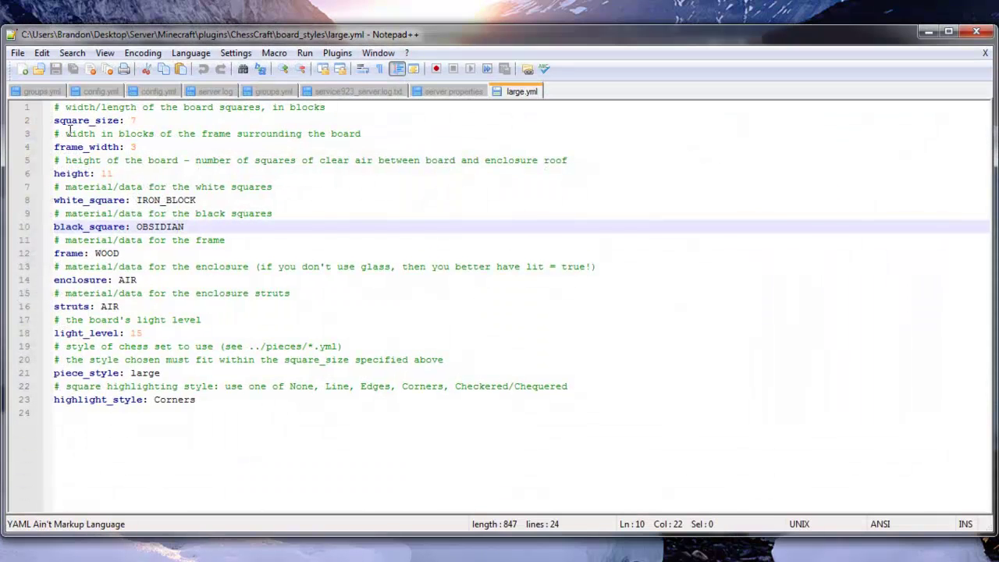
drag(57, 134, 371, 136)
click(976, 31)
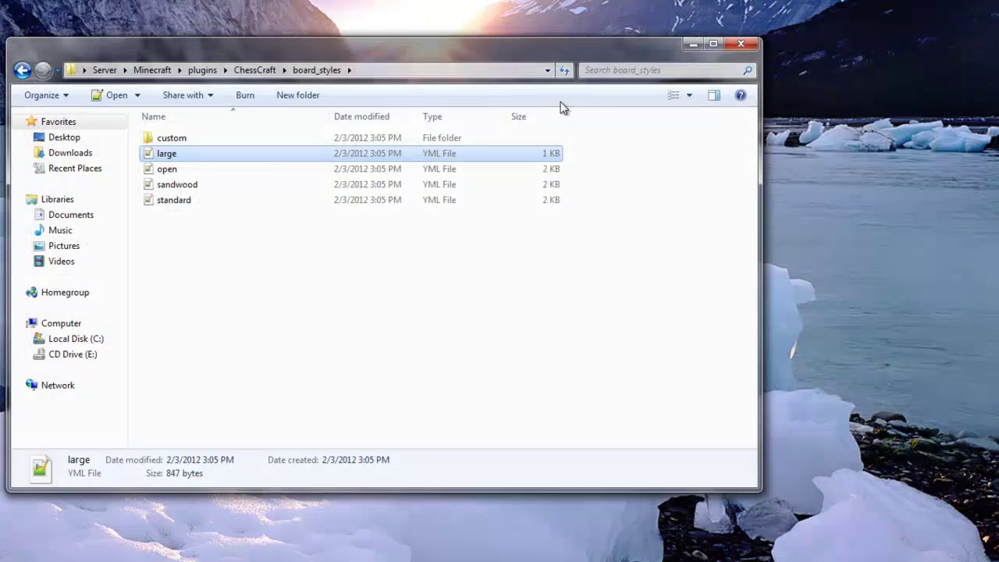
- Open board1.yml from ChessCraft's data\boards folder, examine its board style, direction and piece style, and close it
click(258, 70)
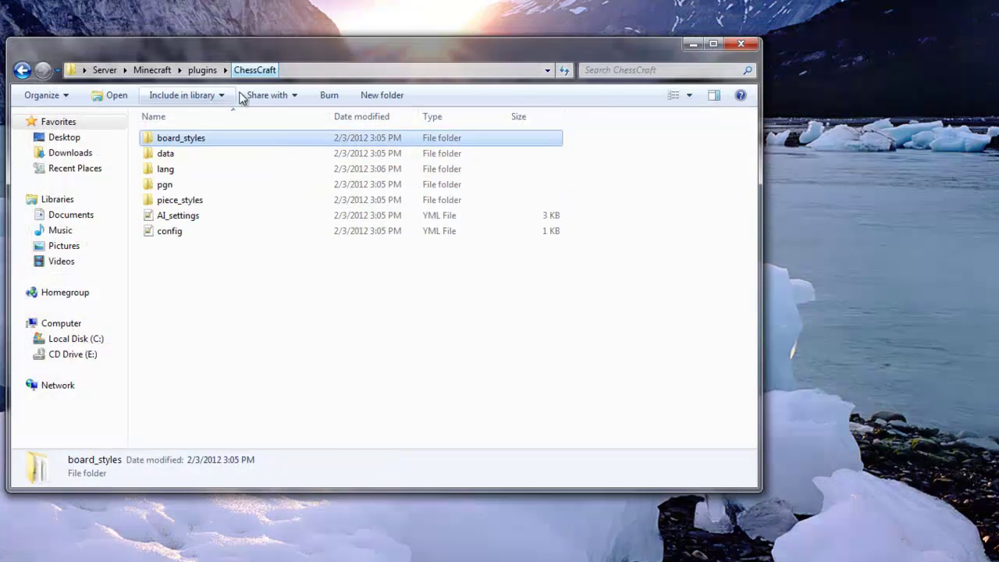
double_click(179, 152)
double_click(194, 139)
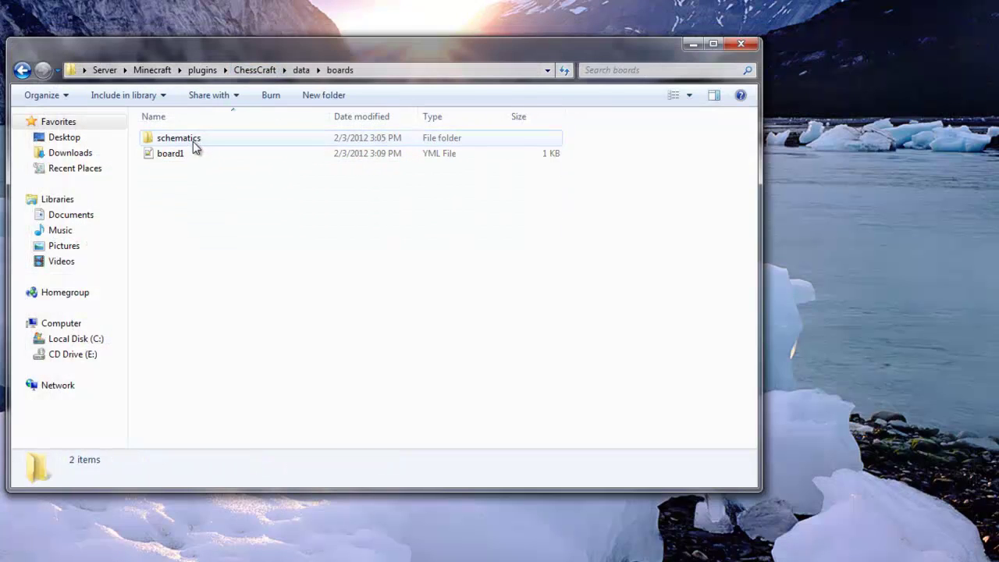
double_click(185, 154)
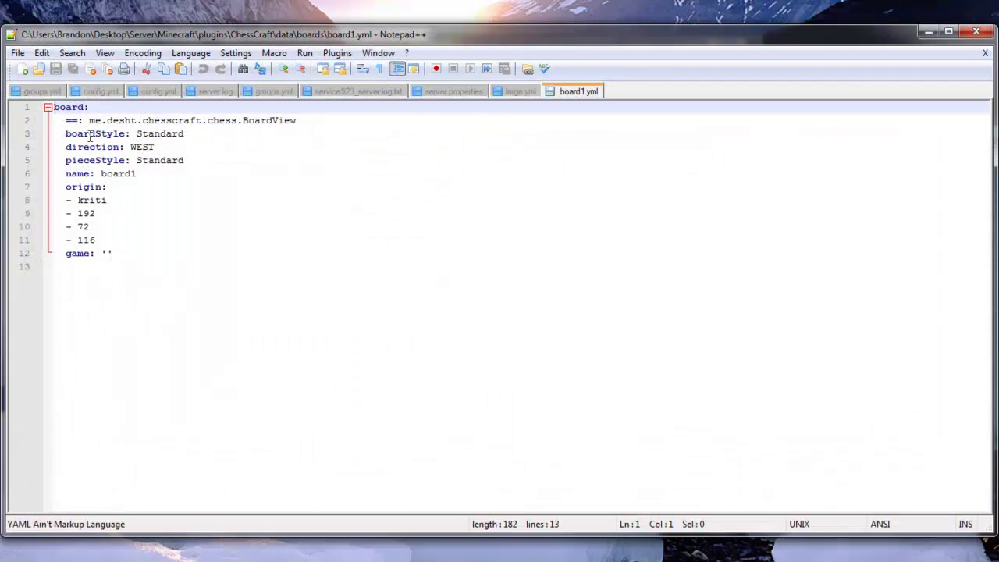
drag(141, 134, 201, 135)
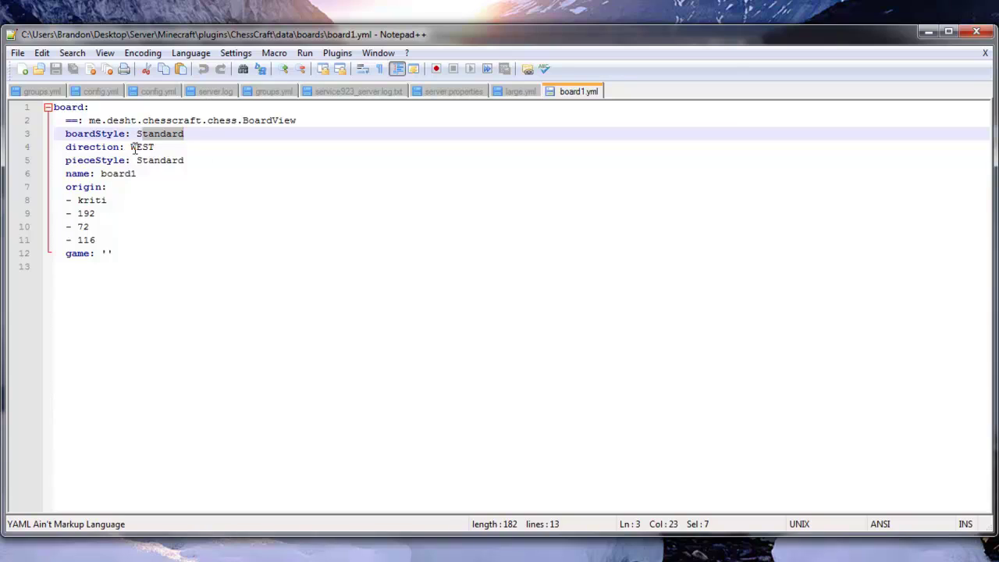
drag(132, 148, 182, 162)
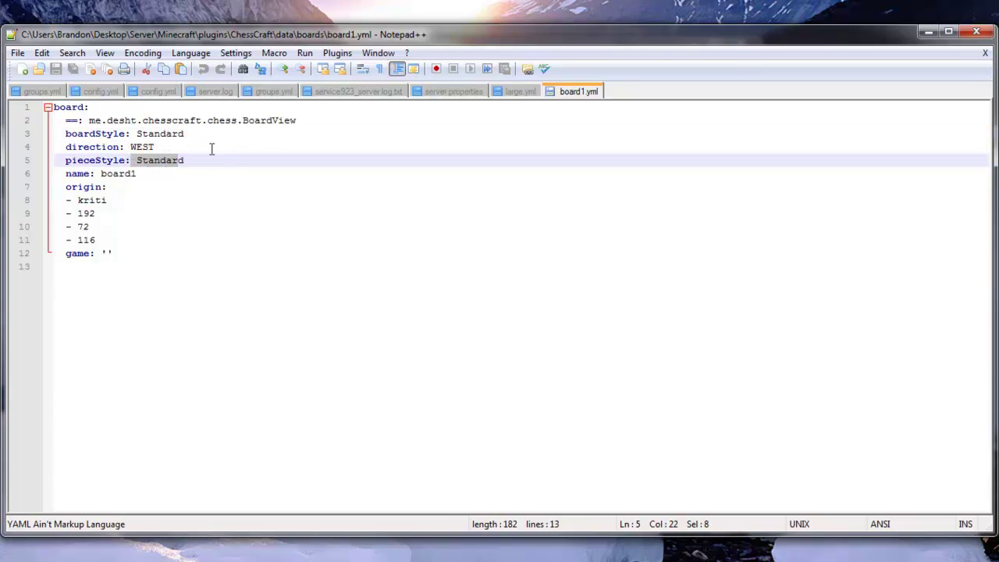
click(980, 35)
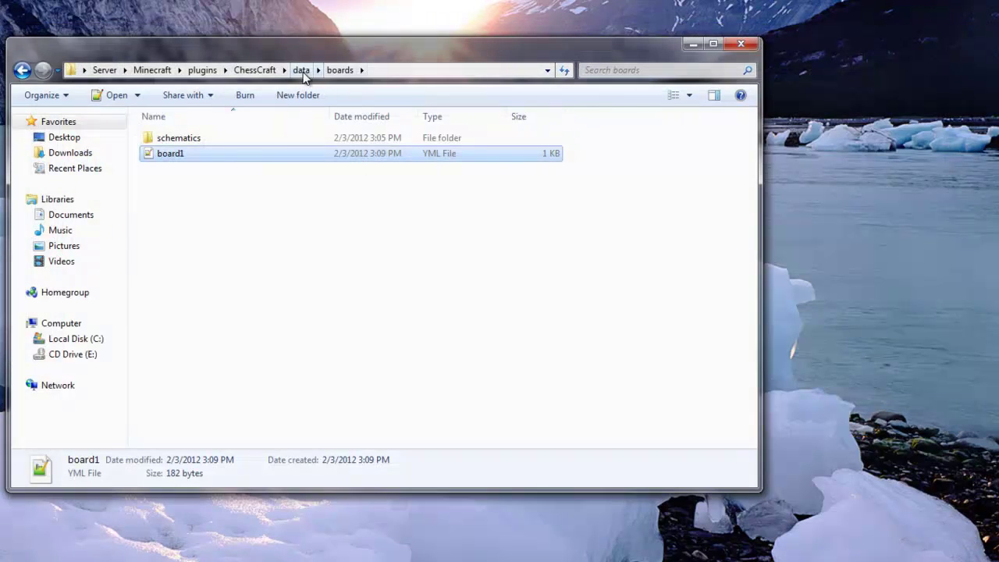
- Open the games folder inside ChessCraft's data folder
click(301, 70)
double_click(192, 153)
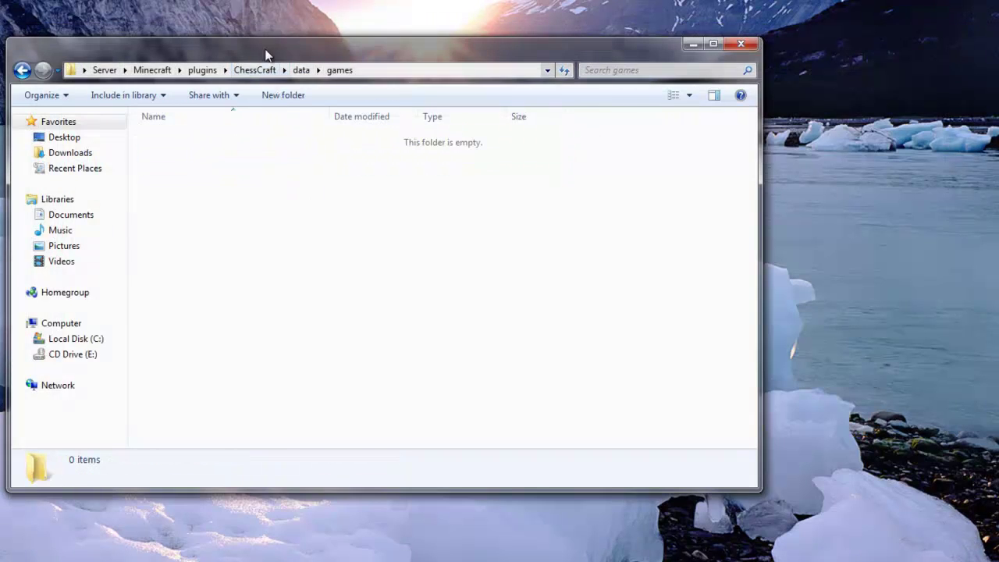
- Open the results folder inside ChessCraft's data folder, view its contents, and return to the ChessCraft folder
click(301, 70)
double_click(186, 167)
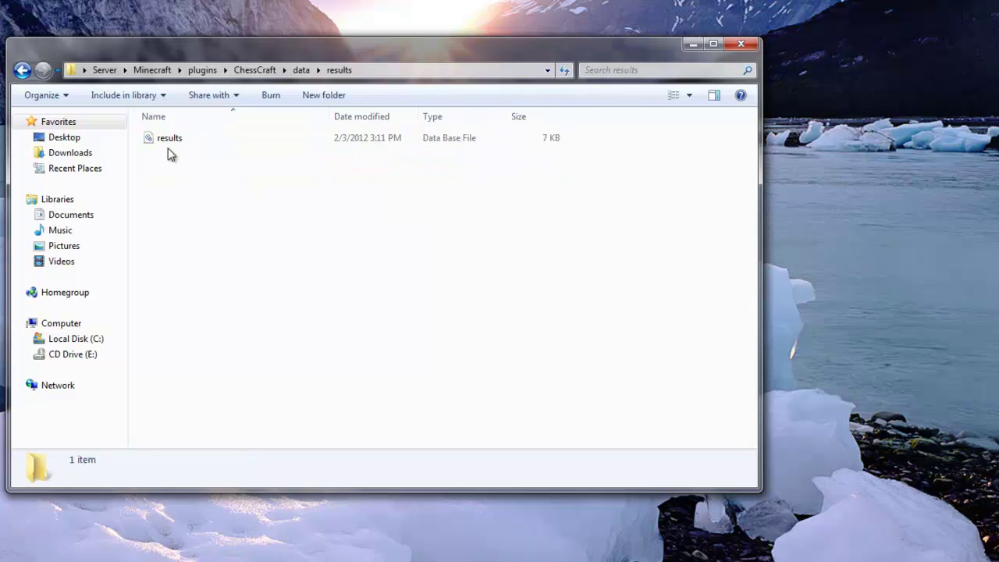
click(301, 71)
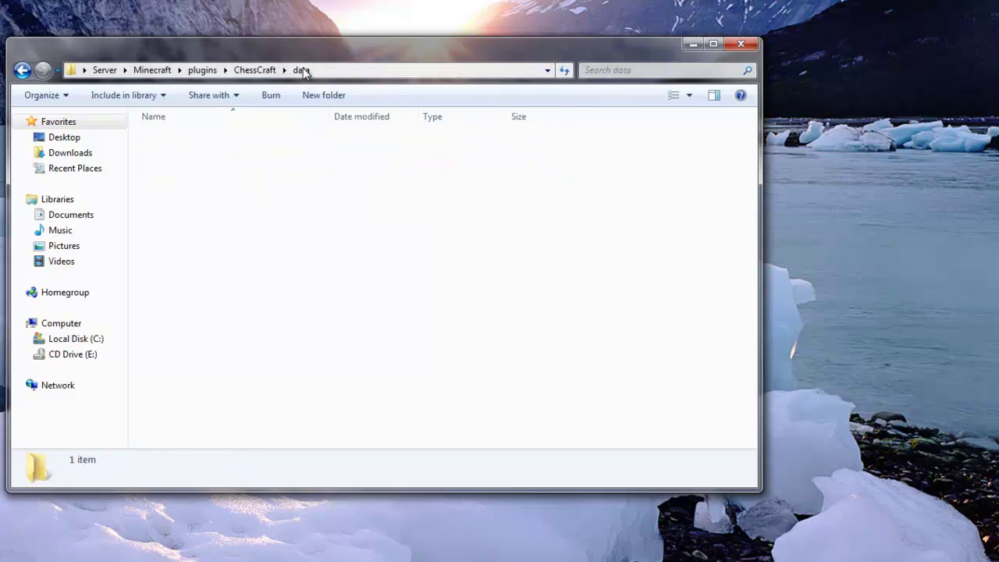
click(264, 71)
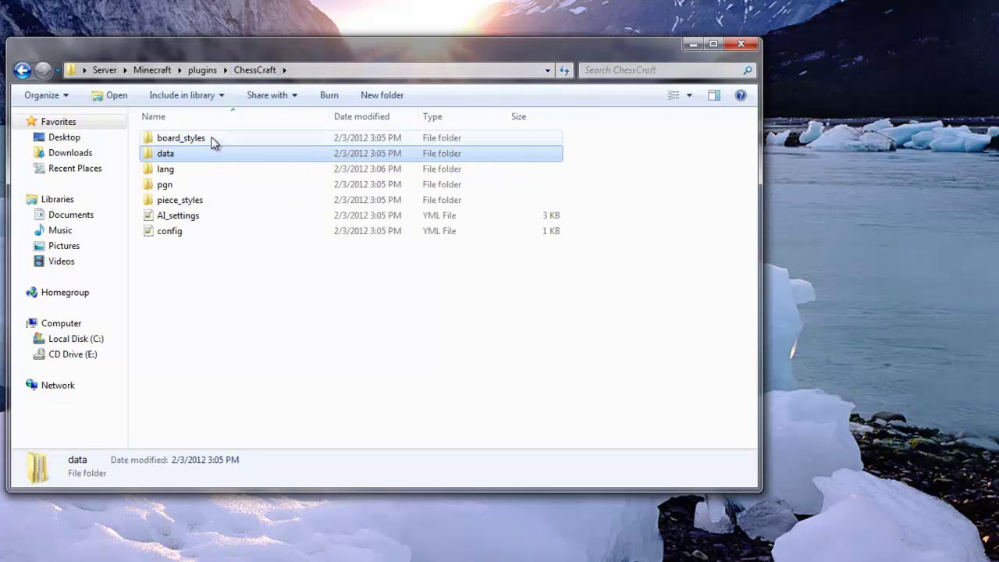
- Open ChessCraft's config.yml and examine the settings from broadcast_results through no_burning
double_click(190, 232)
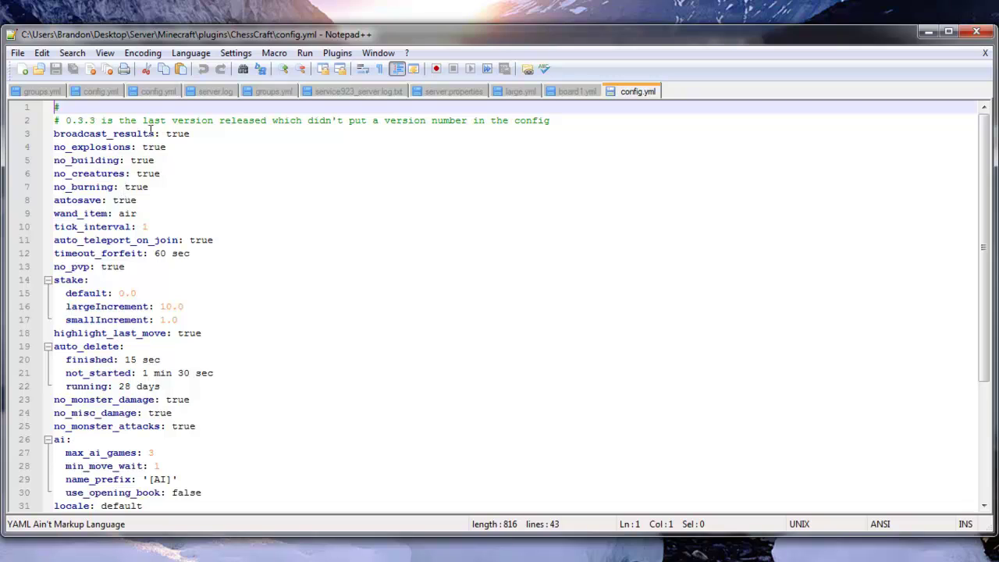
drag(167, 134, 191, 133)
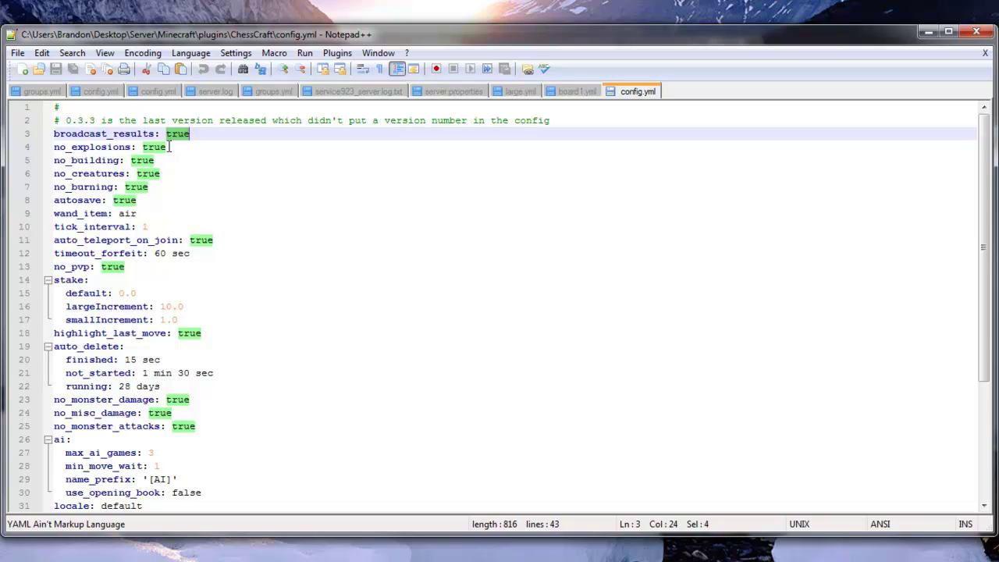
click(96, 147)
drag(143, 147, 168, 146)
click(173, 146)
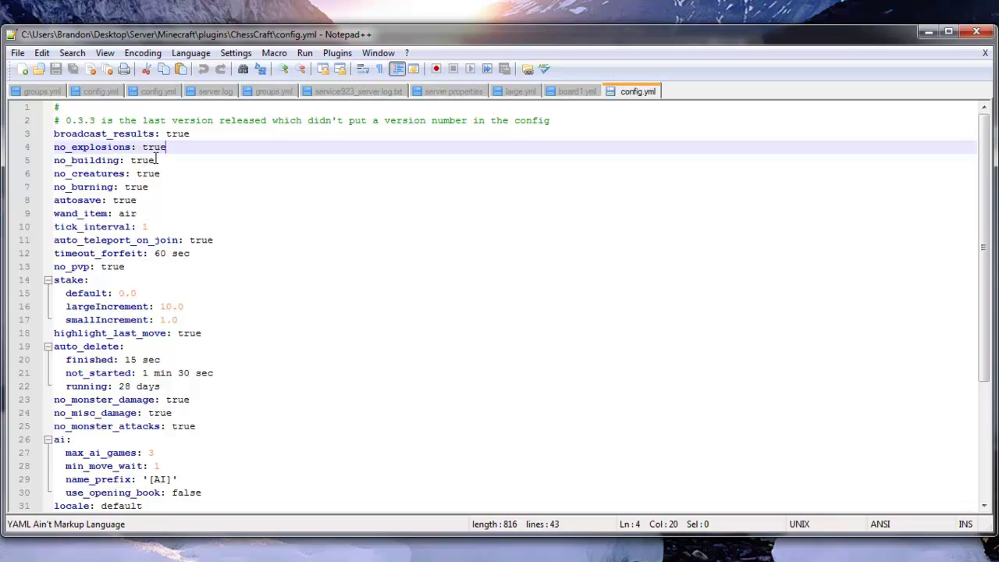
click(118, 160)
click(114, 173)
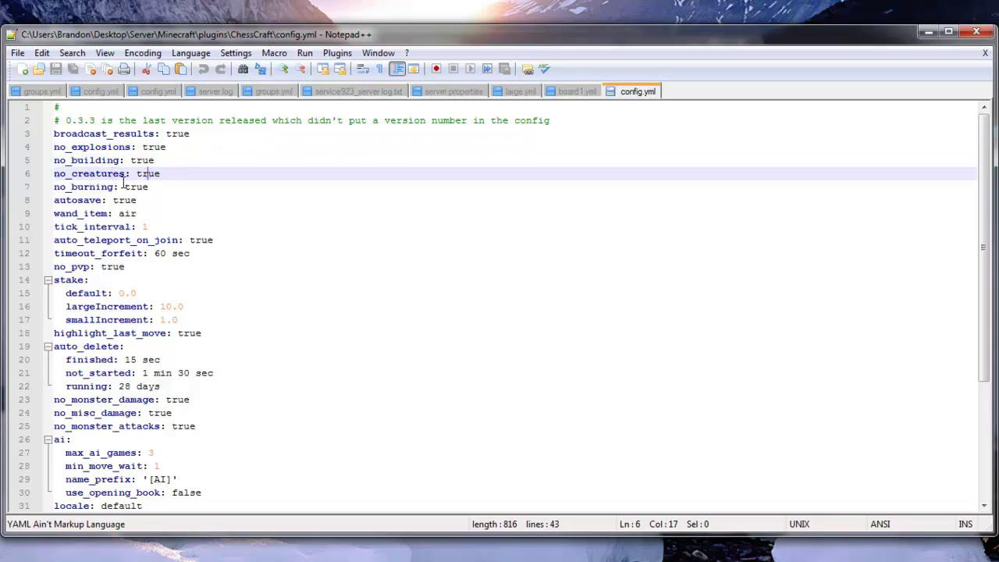
click(97, 187)
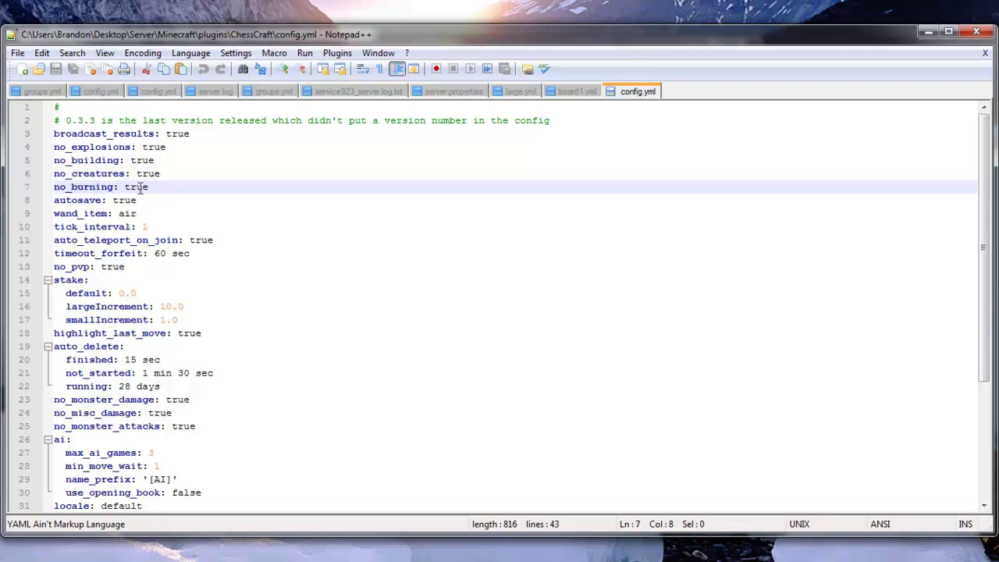
- Examine the autosave, wand_item, tick_interval, auto_teleport_on_join, timeout_forfeit and no_pvp settings in config.yml
drag(102, 200, 140, 200)
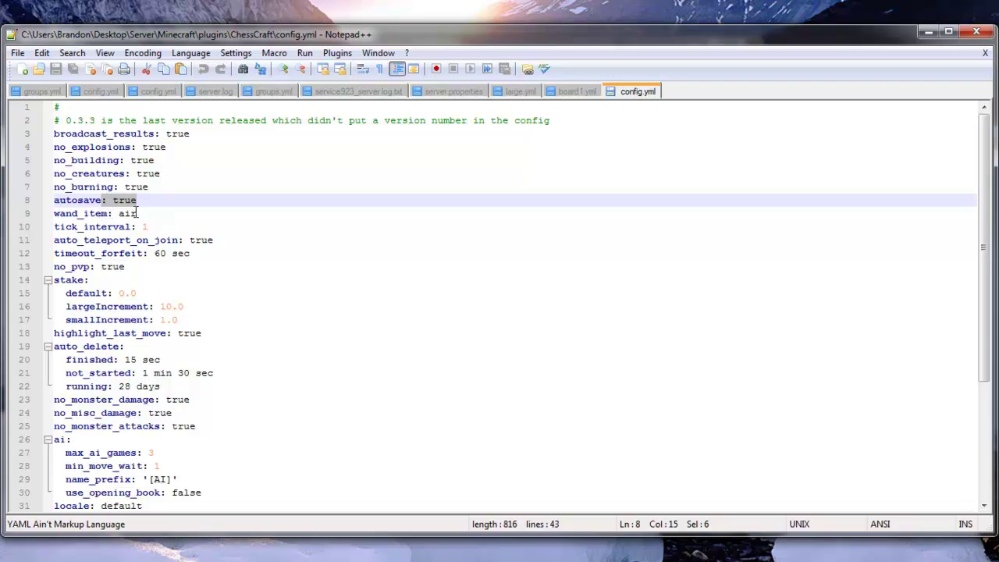
drag(137, 213, 123, 211)
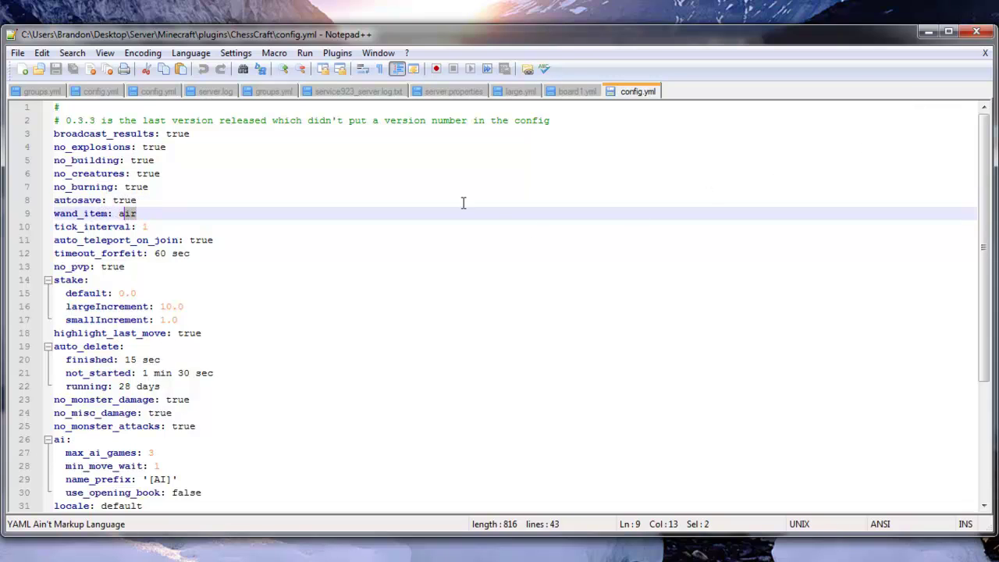
drag(111, 213, 153, 227)
click(160, 226)
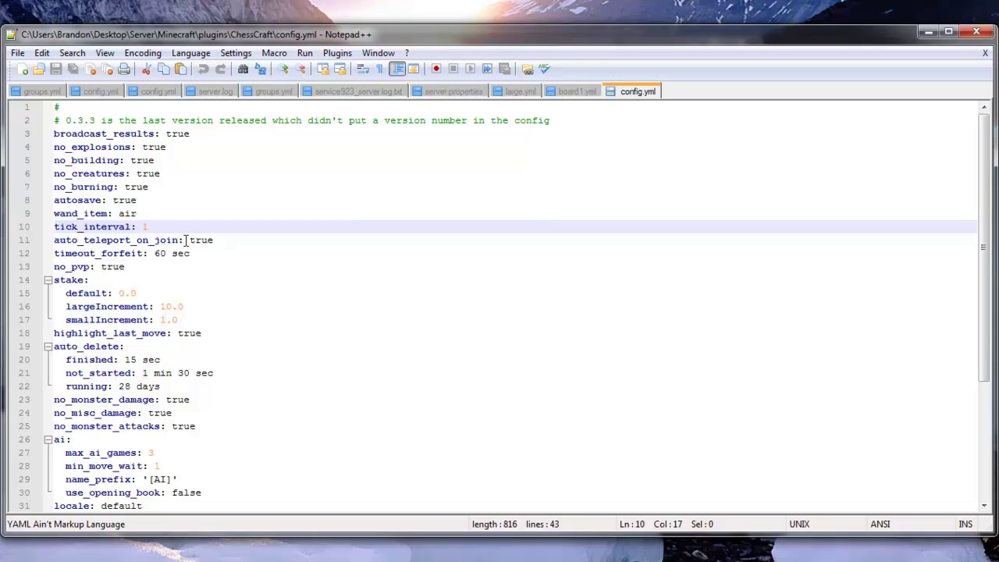
drag(188, 241, 246, 241)
click(236, 241)
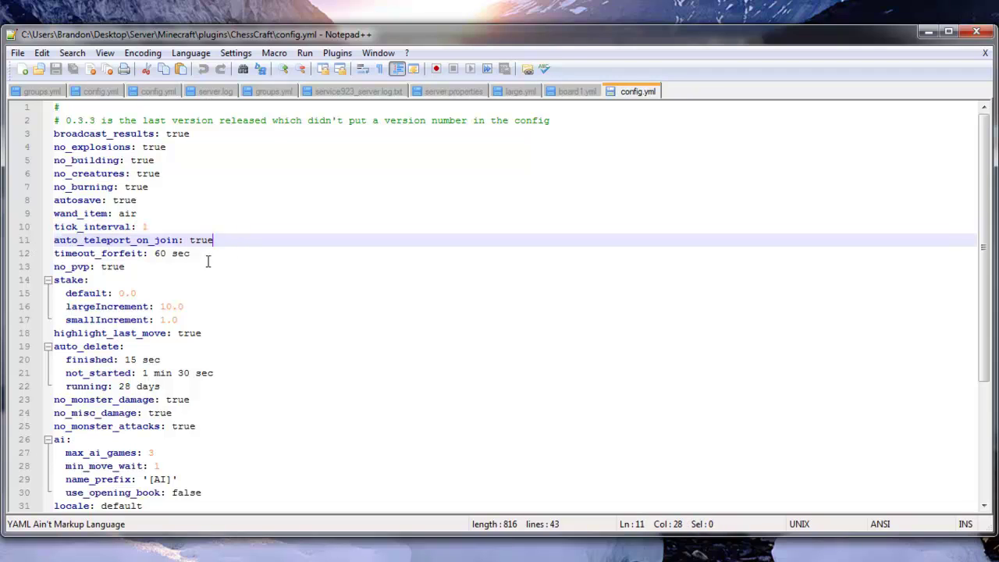
drag(55, 254, 196, 256)
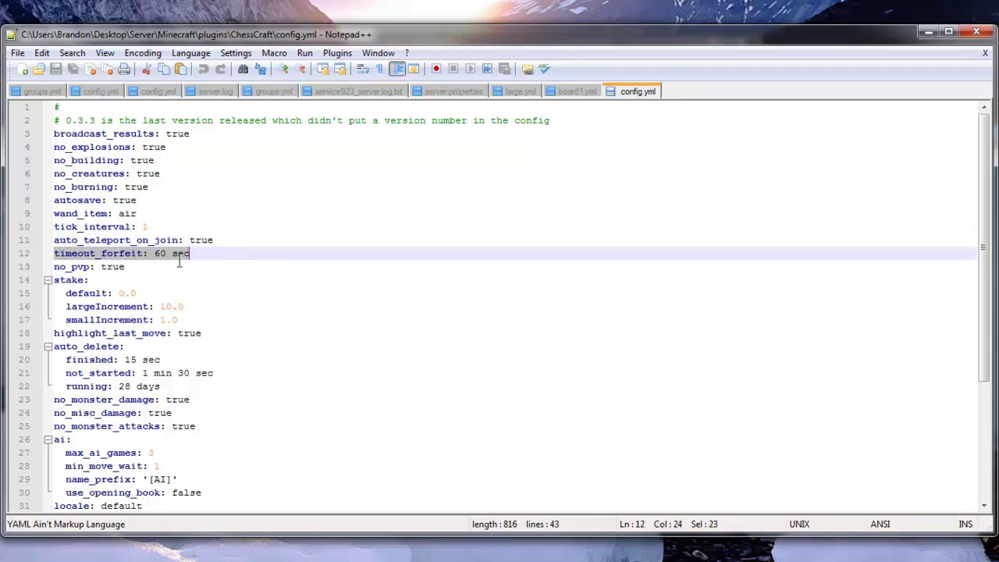
drag(66, 267, 126, 266)
click(142, 270)
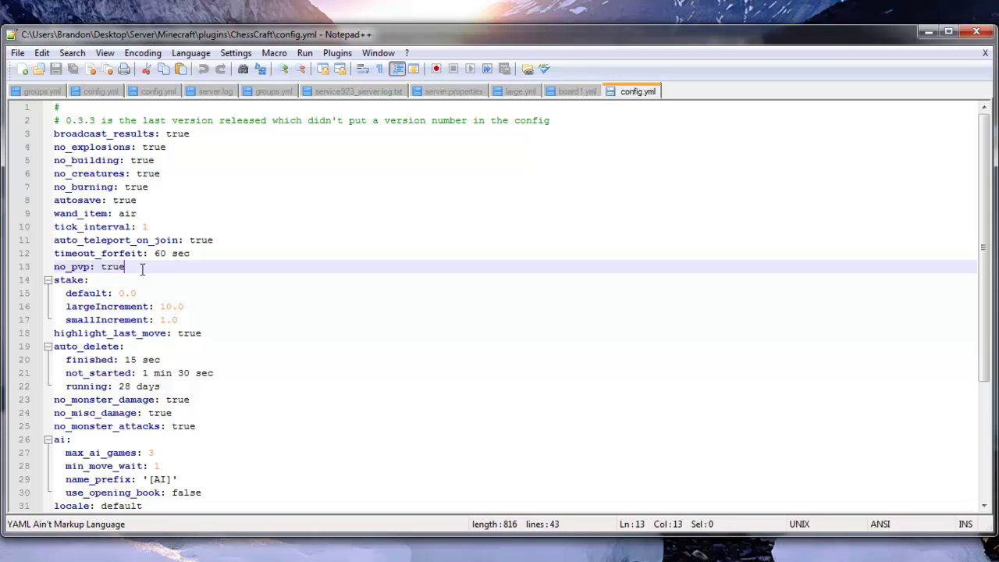
- Examine config.yml's stake, highlight_last_move and auto_delete settings and the monster and miscellaneous damage protections
drag(62, 279, 43, 336)
click(147, 333)
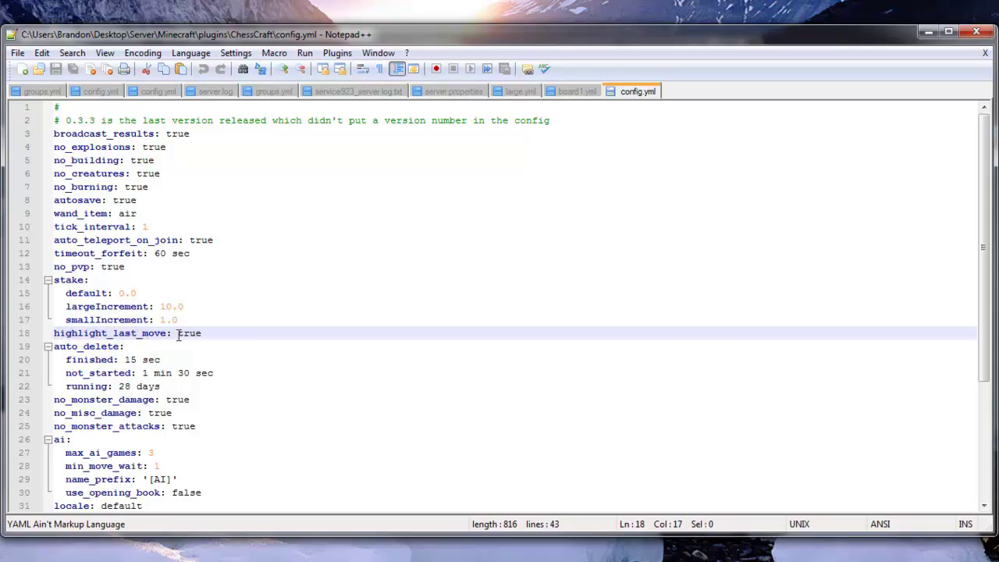
drag(55, 346, 150, 383)
click(135, 389)
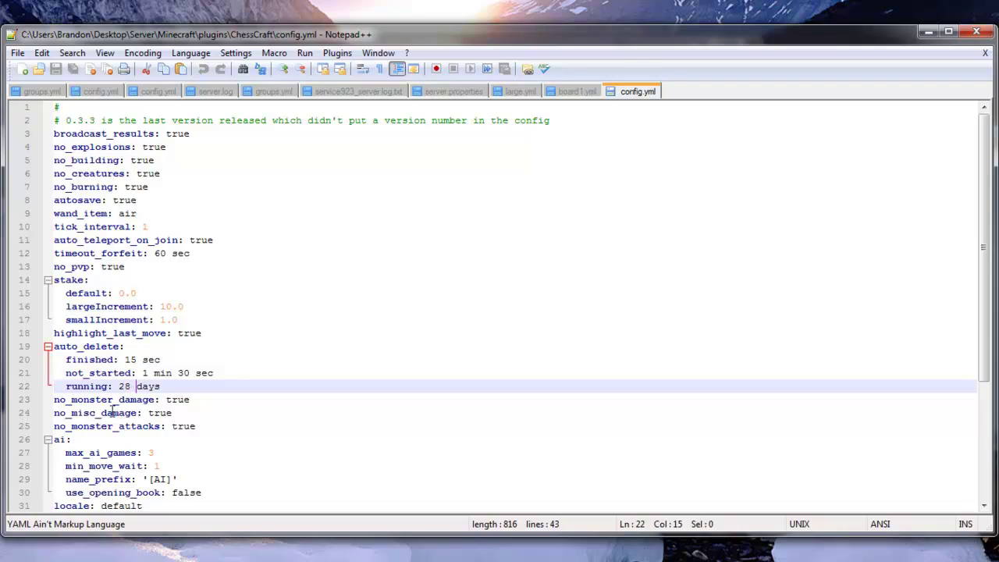
drag(84, 415, 213, 424)
click(215, 425)
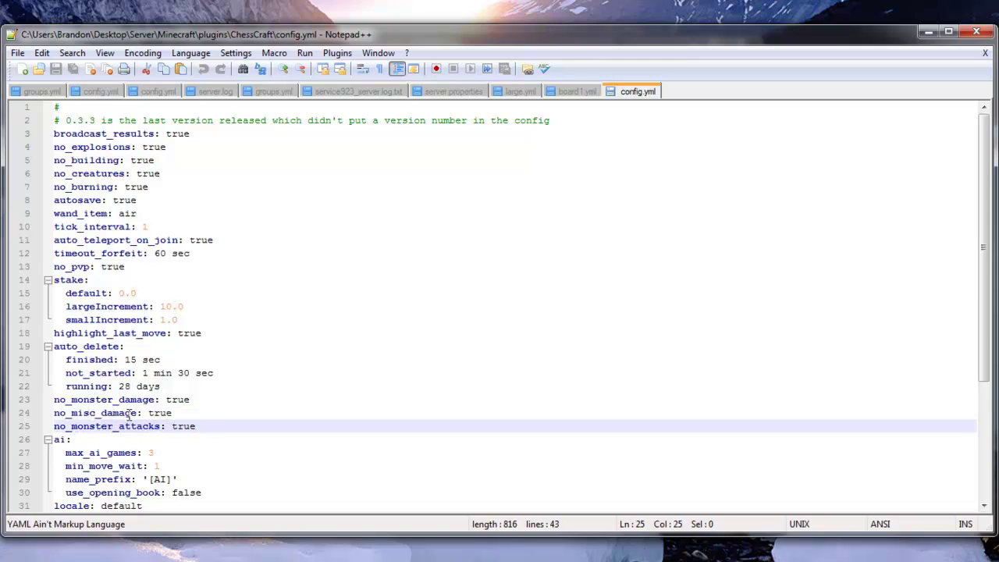
- Examine the ai section of config.yml, including the name_prefix and use_opening_book settings
scroll(138, 412, down, 3)
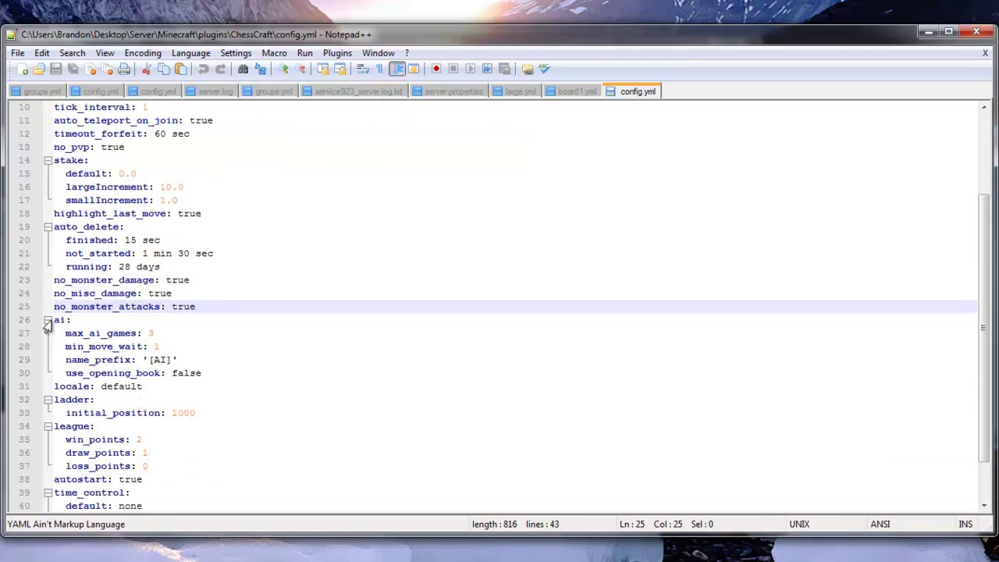
drag(56, 320, 232, 308)
drag(71, 359, 164, 359)
click(195, 374)
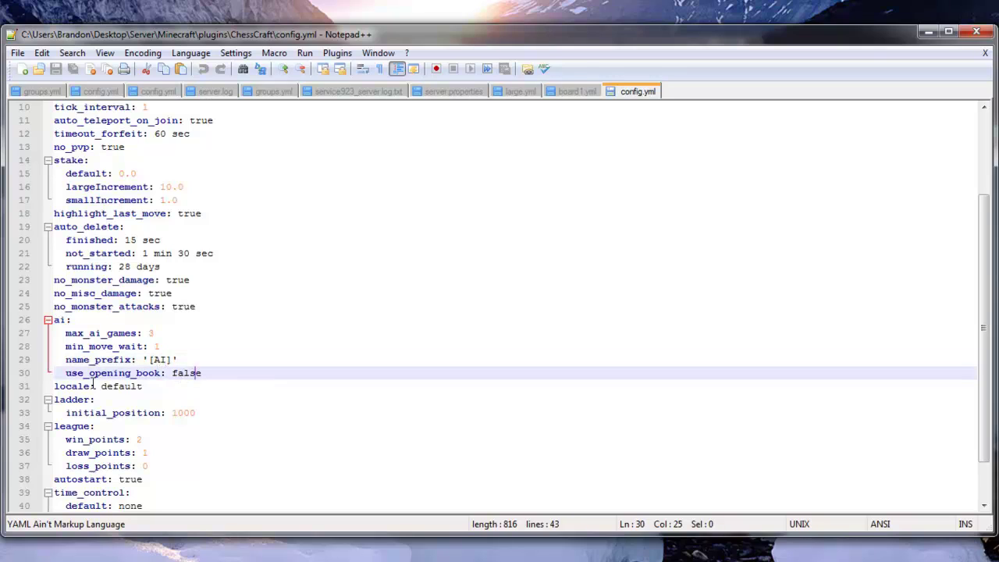
- Examine the ladder's initial_position and the league's win, draw and loss points in config.yml
scroll(81, 386, down, 2)
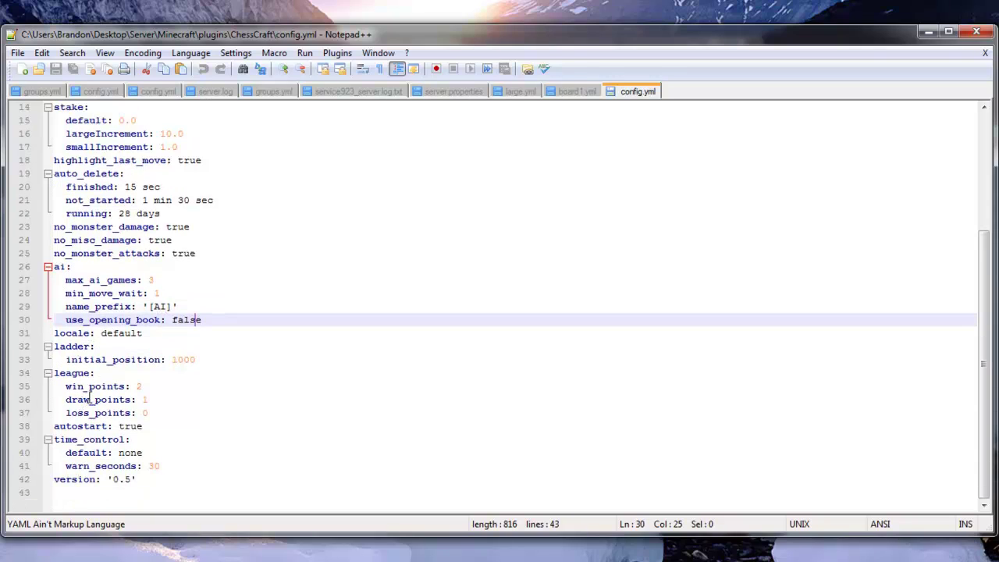
drag(95, 359, 190, 358)
click(173, 361)
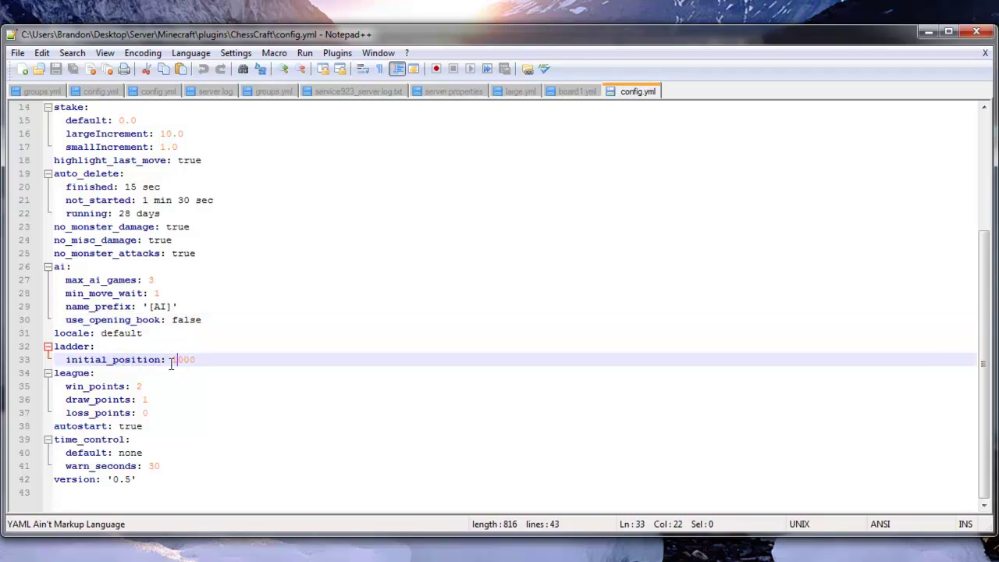
click(87, 385)
click(104, 400)
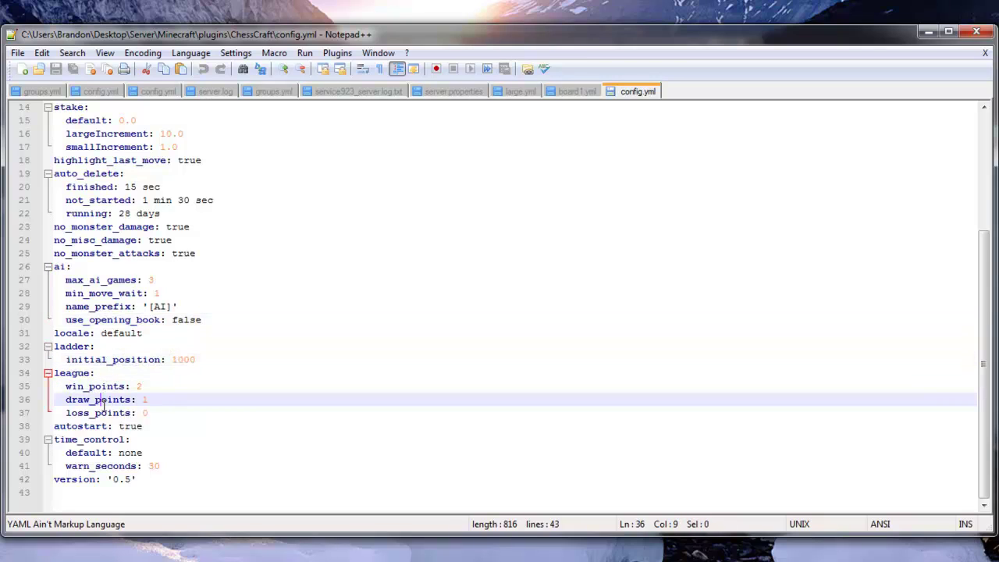
click(103, 412)
click(114, 399)
click(106, 385)
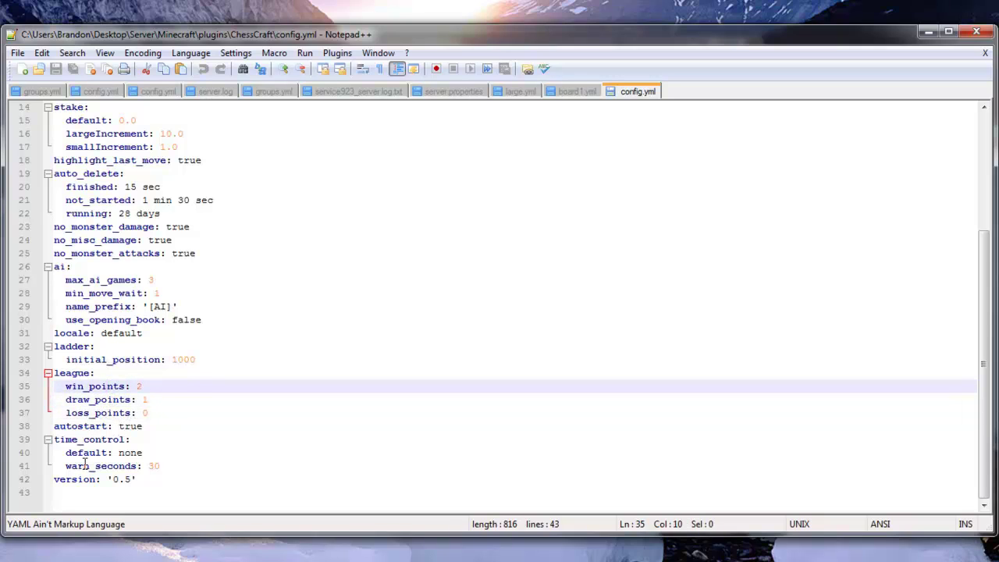
- Examine the version entry at the end of config.yml and close the editor
drag(131, 481, 114, 480)
click(238, 454)
click(974, 29)
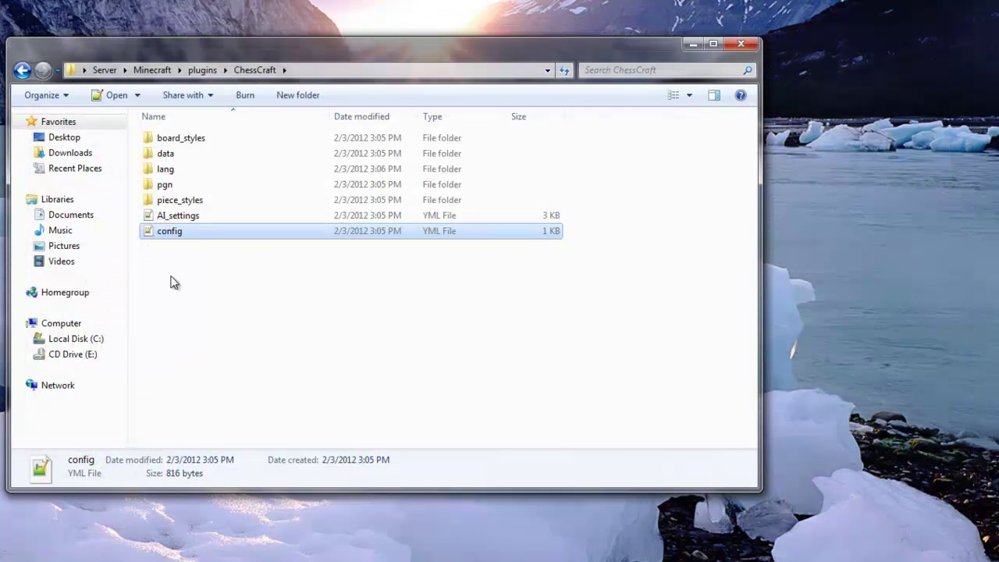
- Open AI_settings.yml, look through its introductory comments and AI engine definitions, and close it
click(185, 218)
double_click(186, 219)
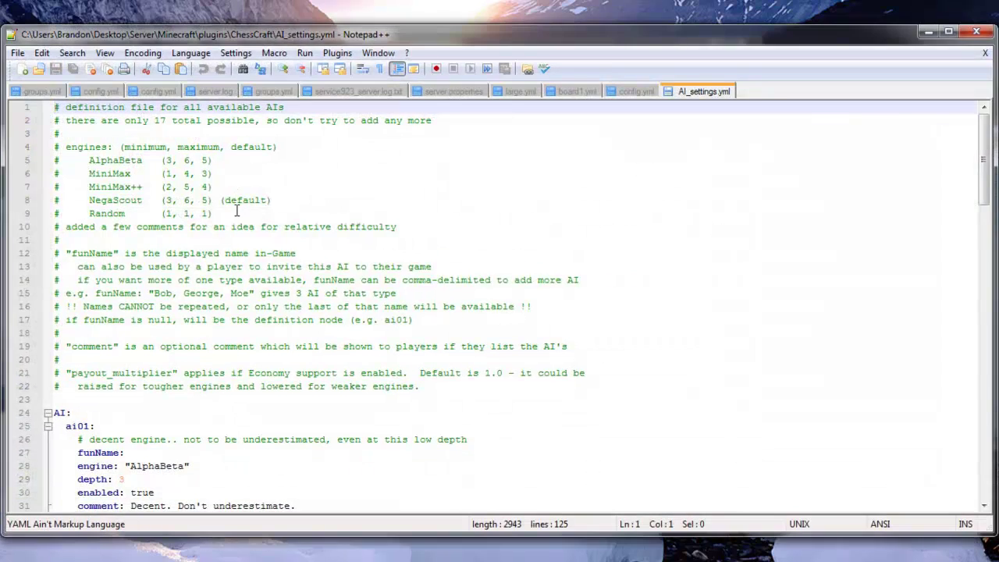
scroll(232, 301, down, 6)
scroll(232, 301, up, 6)
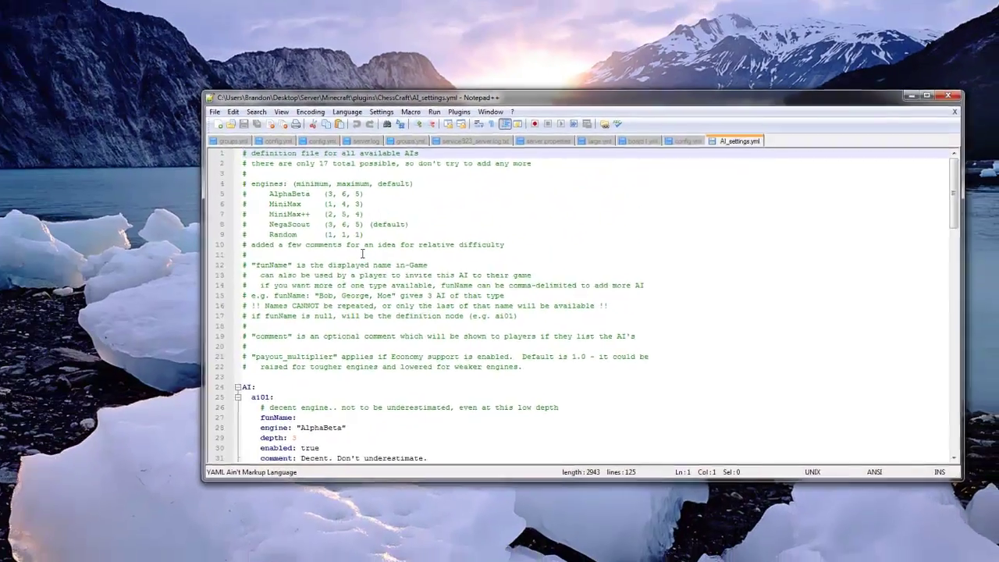
scroll(209, 236, down, 12)
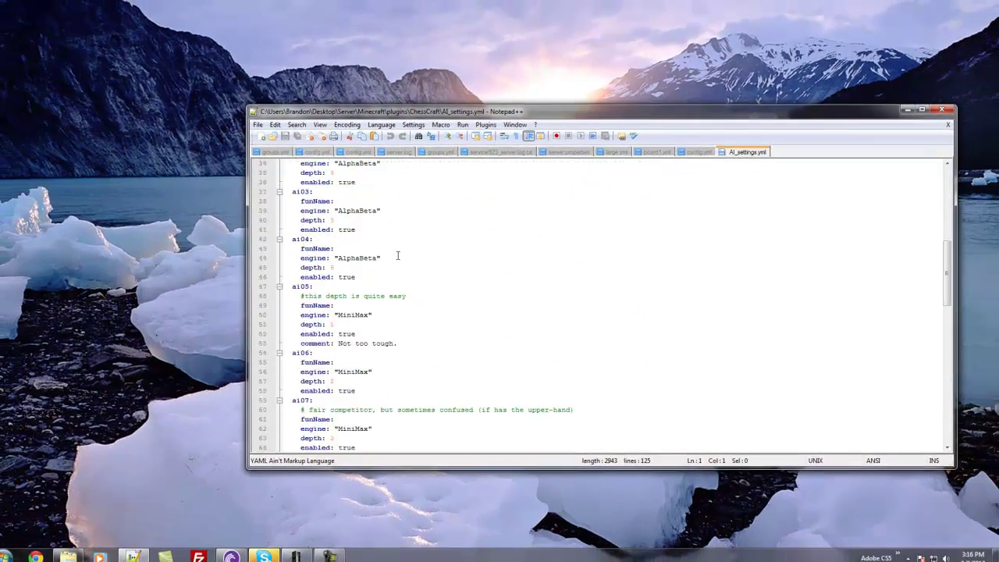
scroll(398, 255, down, 2)
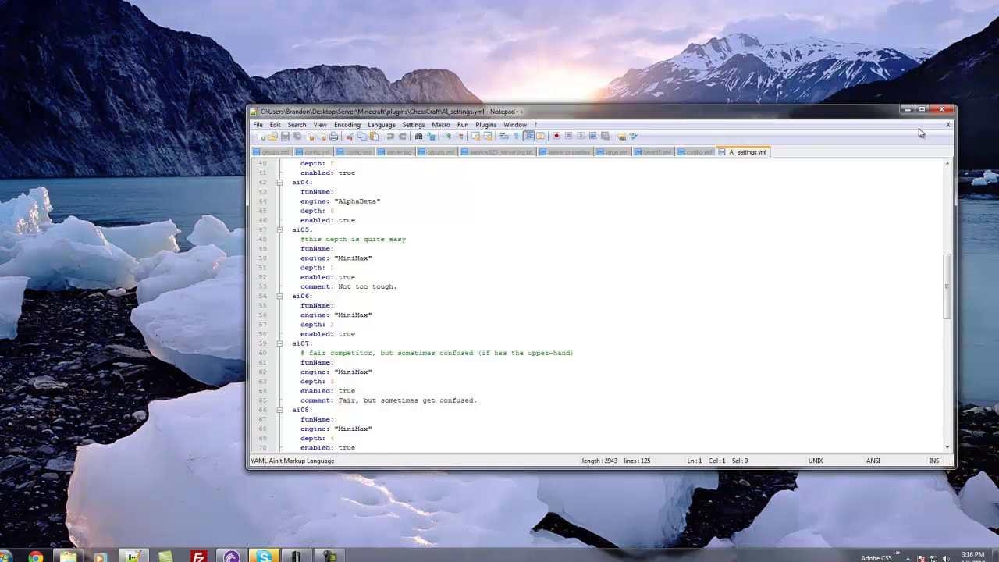
click(942, 109)
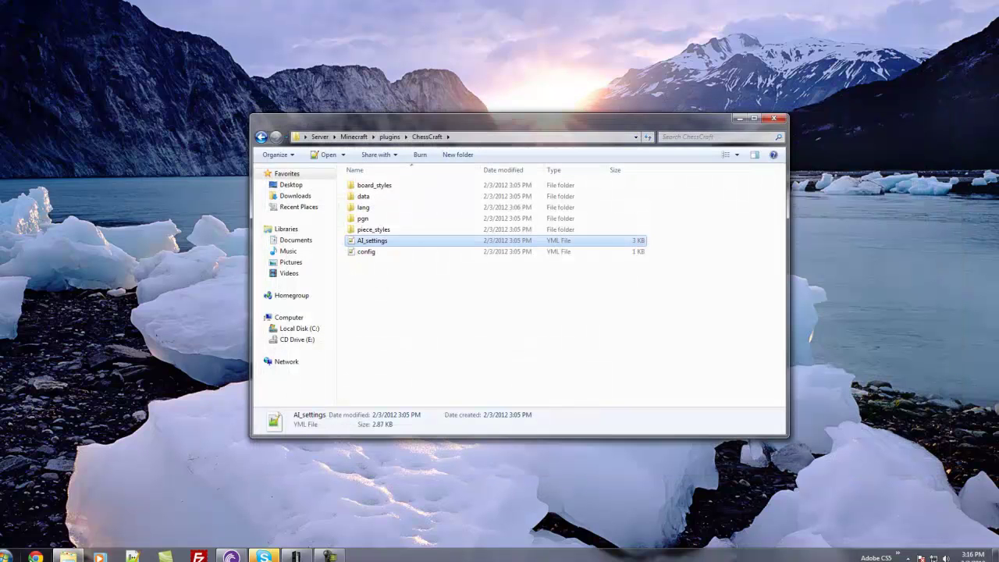
- Switch to Chrome and search Google for "chesscraft"
click(35, 557)
drag(357, 75, 580, 47)
text(c)
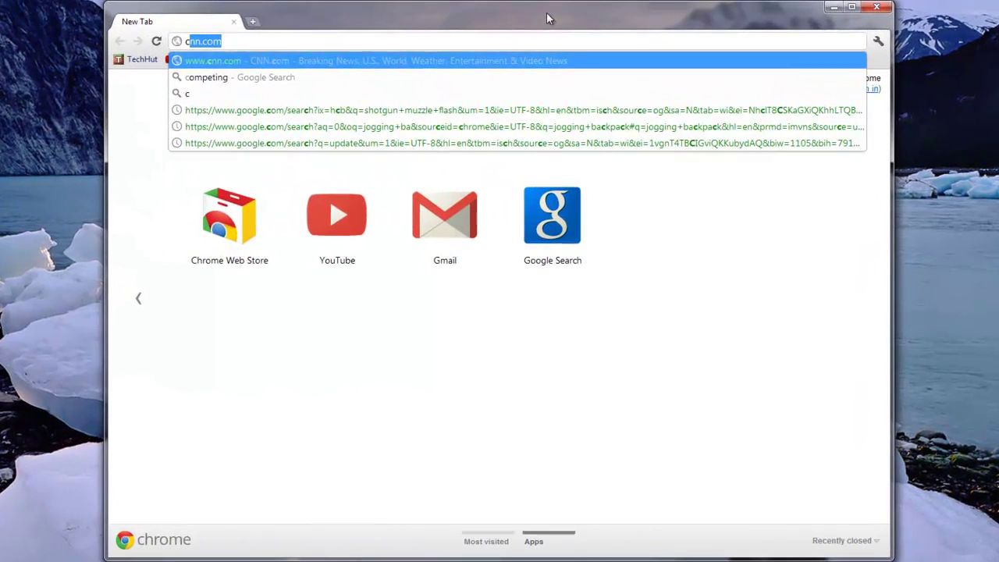
text(hestc)
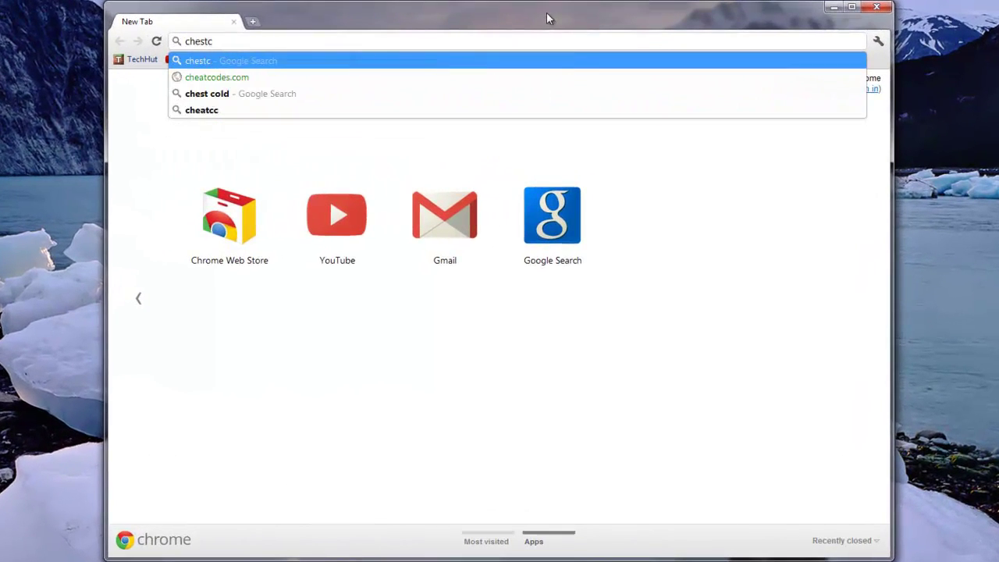
text(raft)
key(Return)
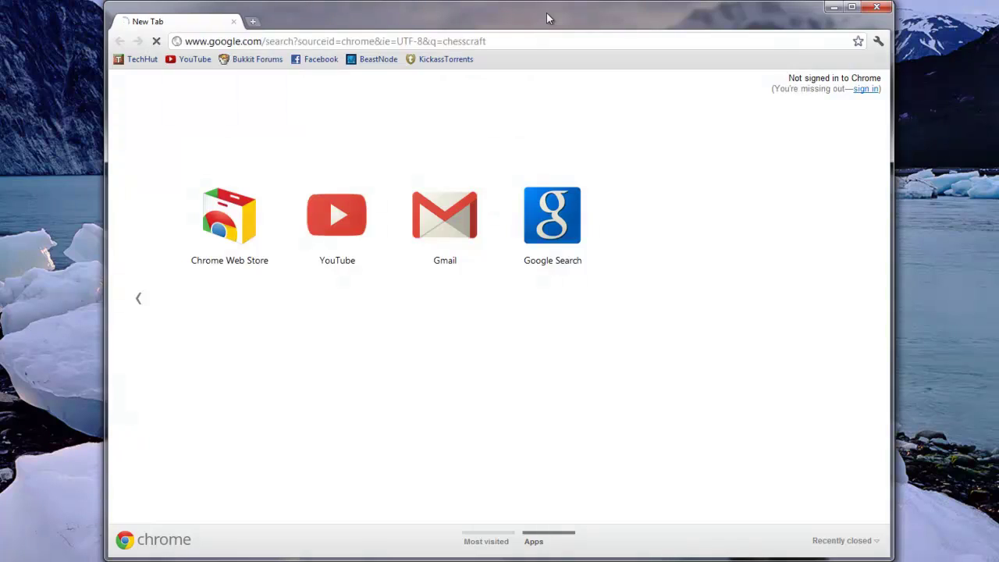
- Open the ChessCraft page on dev.bukkit.org, look through its overview and features, and open the Quickstart Guide
click(295, 259)
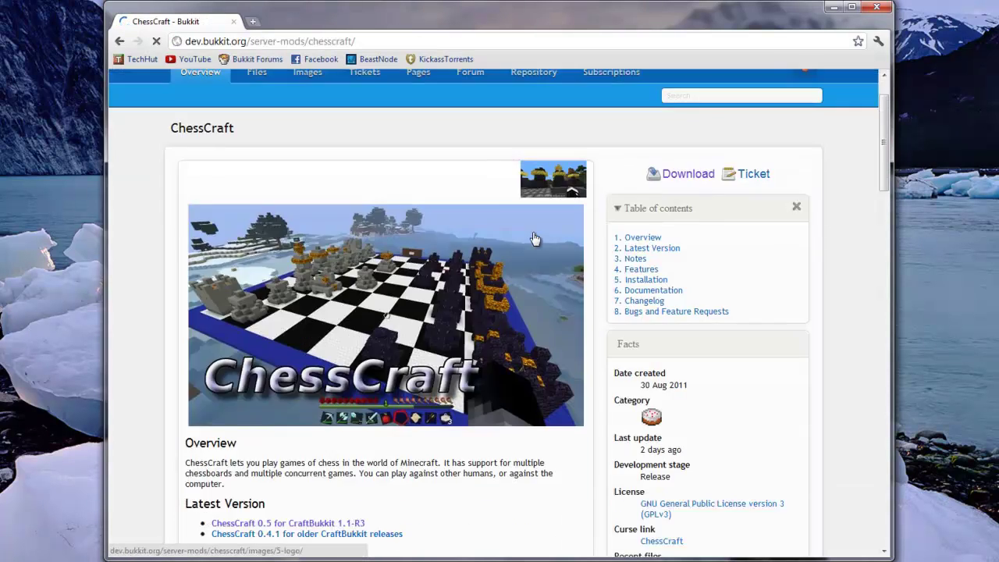
scroll(536, 237, down, 3)
scroll(405, 337, down, 2)
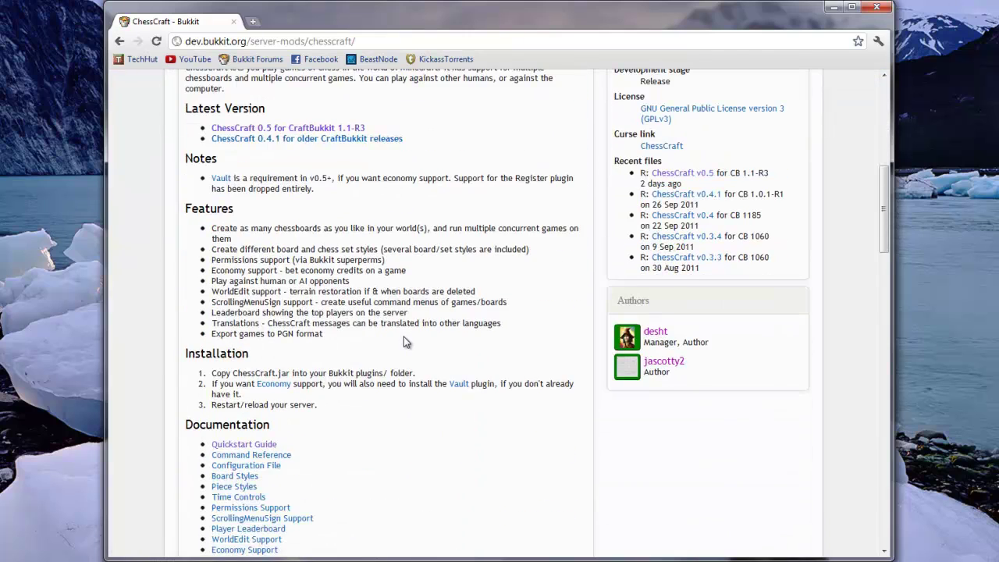
scroll(404, 337, down, 1)
click(252, 380)
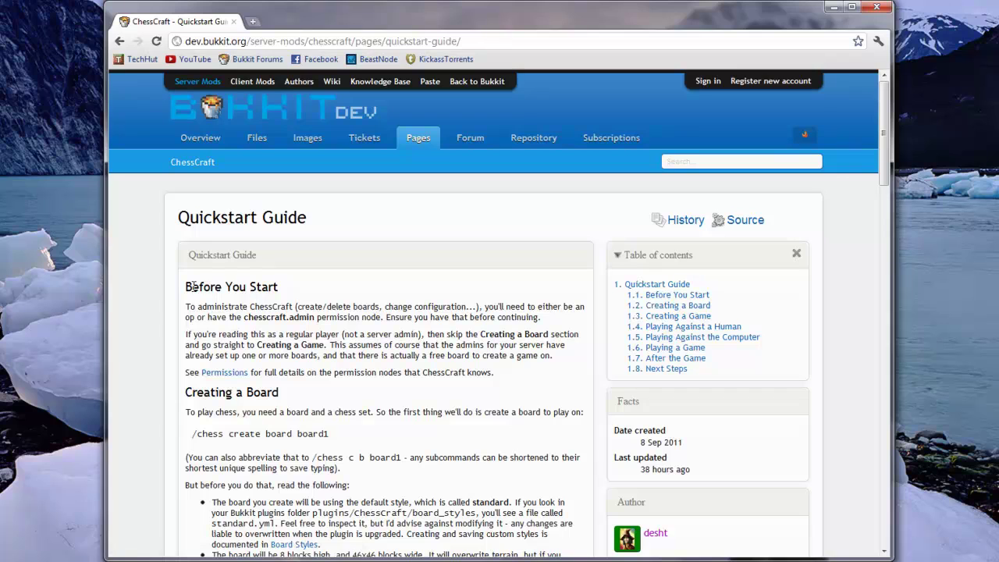
- Read through the Quickstart Guide from Before You Start to After the Game, including board creation, playing against the computer and move commands
drag(186, 287, 307, 319)
click(291, 329)
scroll(251, 360, down, 5)
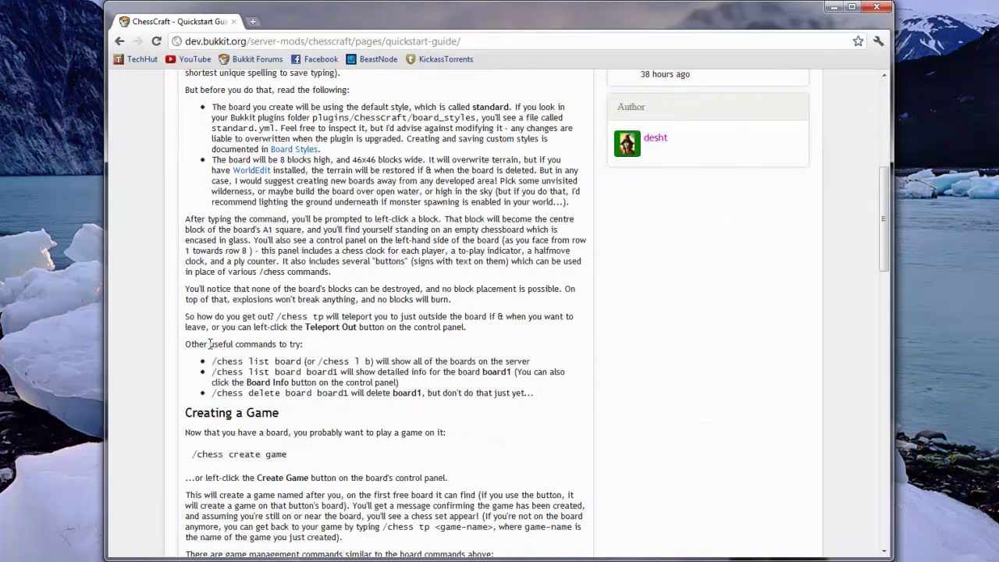
scroll(211, 344, down, 4)
drag(208, 321, 303, 342)
scroll(326, 339, down, 3)
scroll(257, 341, down, 5)
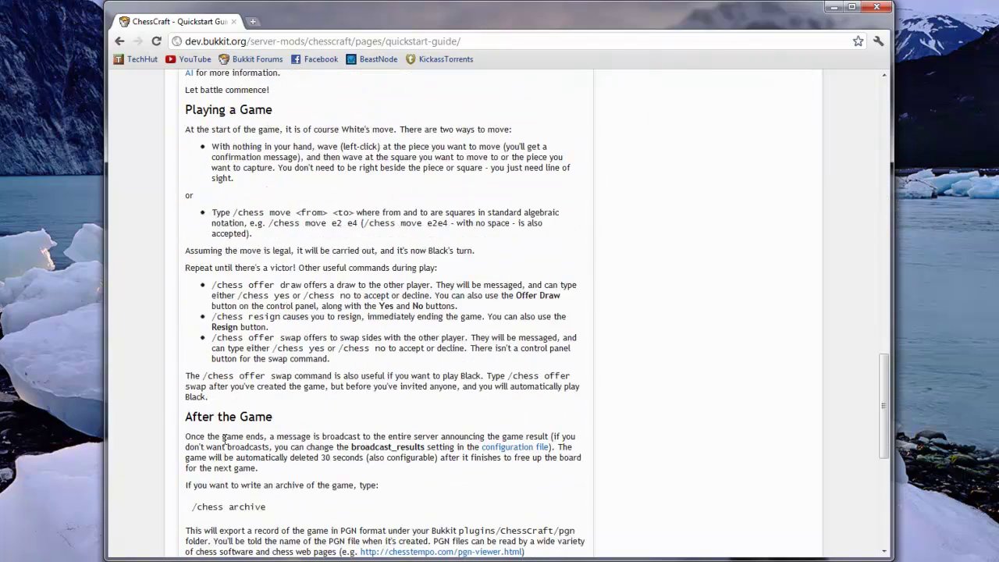
scroll(224, 433, down, 3)
scroll(616, 295, up, 15)
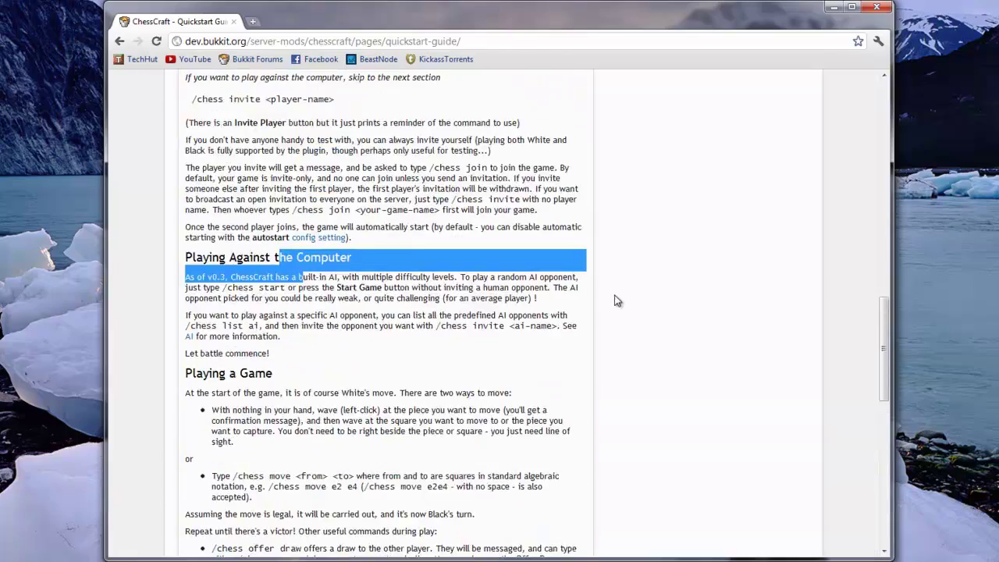
scroll(631, 297, up, 5)
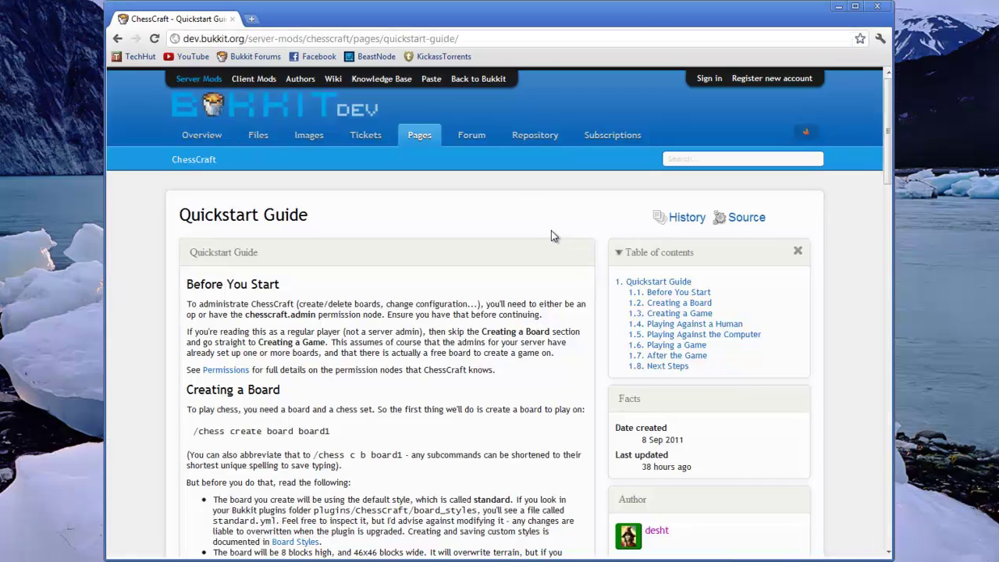
scroll(463, 252, down, 2)
scroll(463, 251, up, 2)
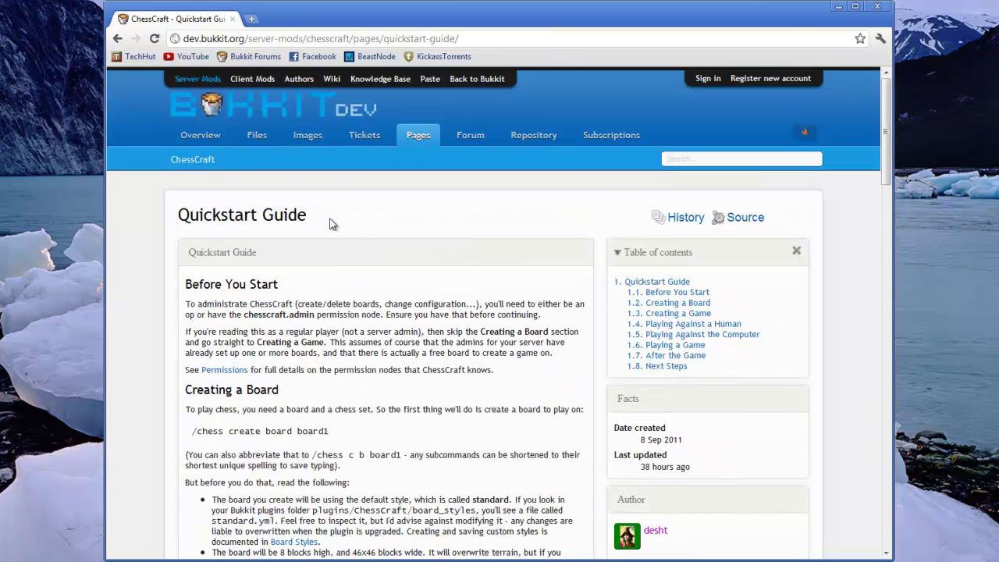
- Return to the ChessCraft project's overview page and look over its latest version, recent files and download link
click(200, 135)
scroll(718, 333, down, 3)
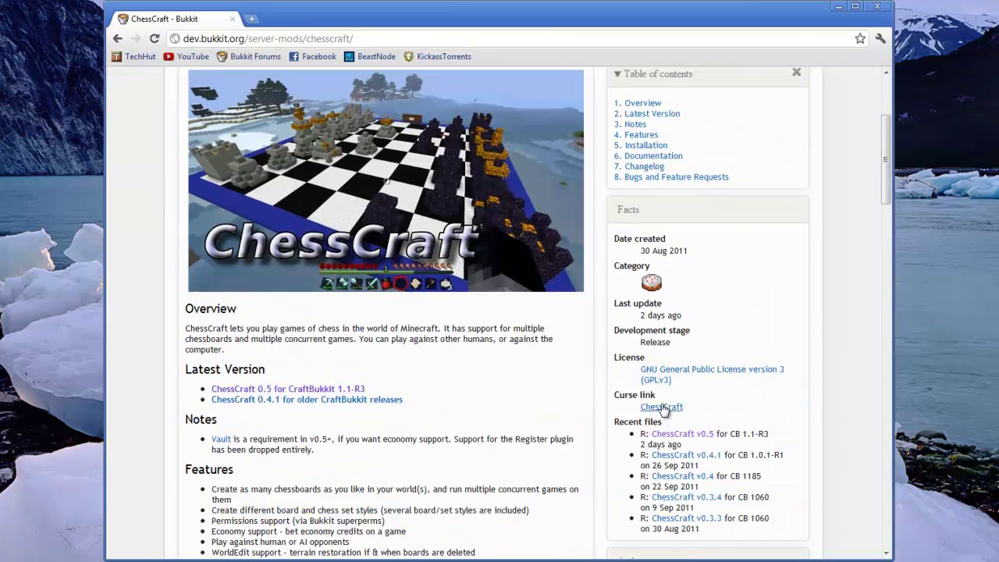
scroll(691, 304, up, 3)
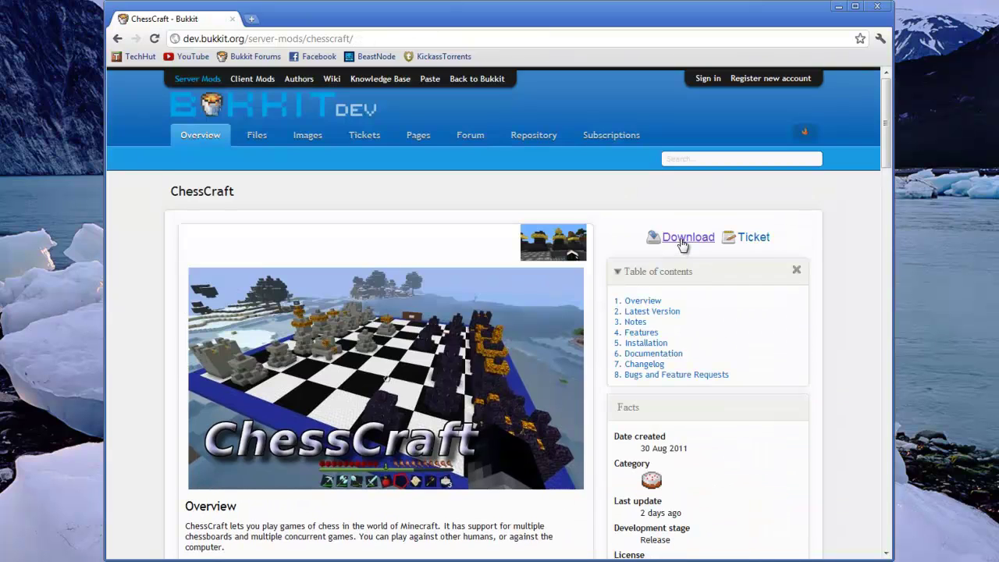